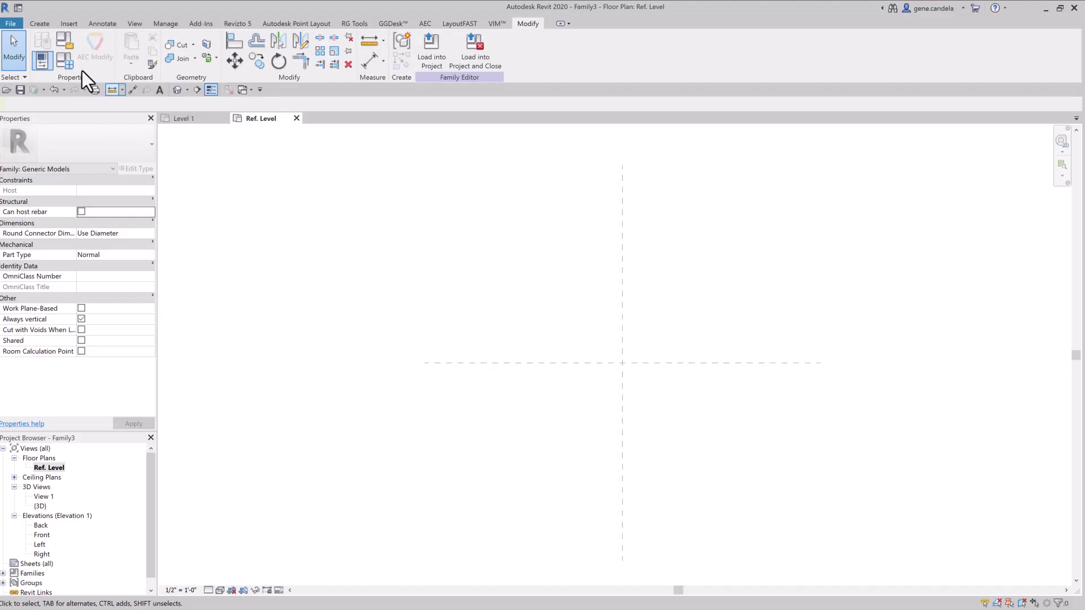
Draw two closely spaced vertical reference planes left of centre, about 8 inches apart.
click(40, 25)
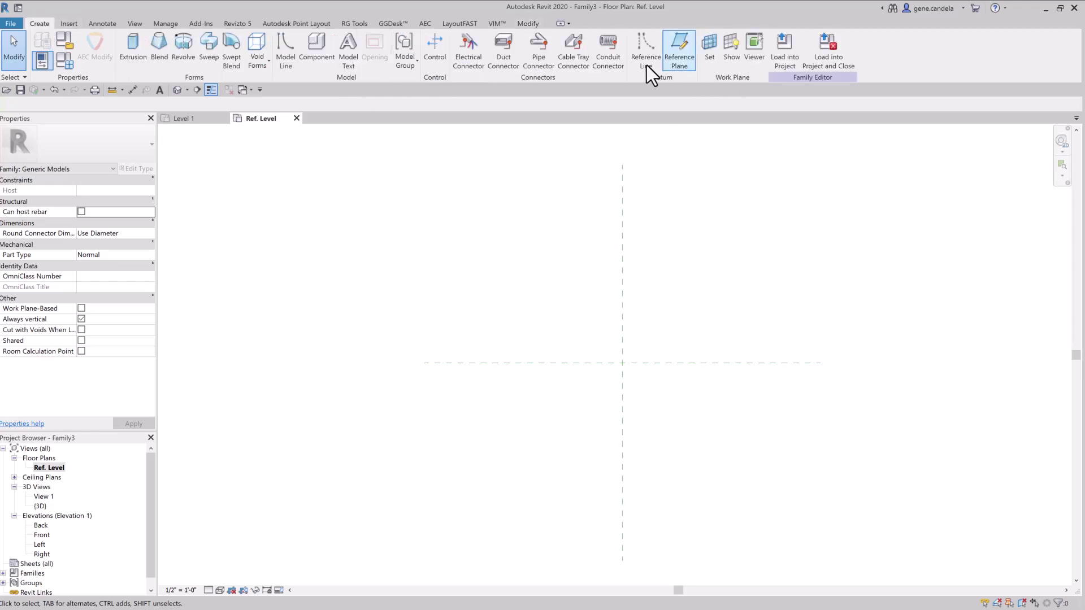
click(680, 48)
click(500, 486)
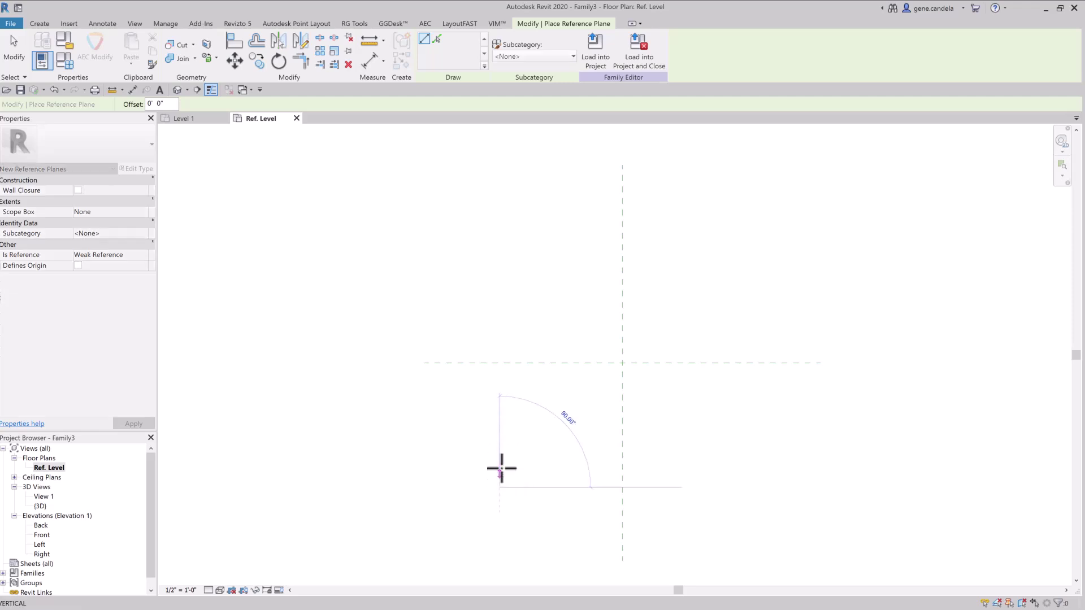
click(499, 217)
click(525, 218)
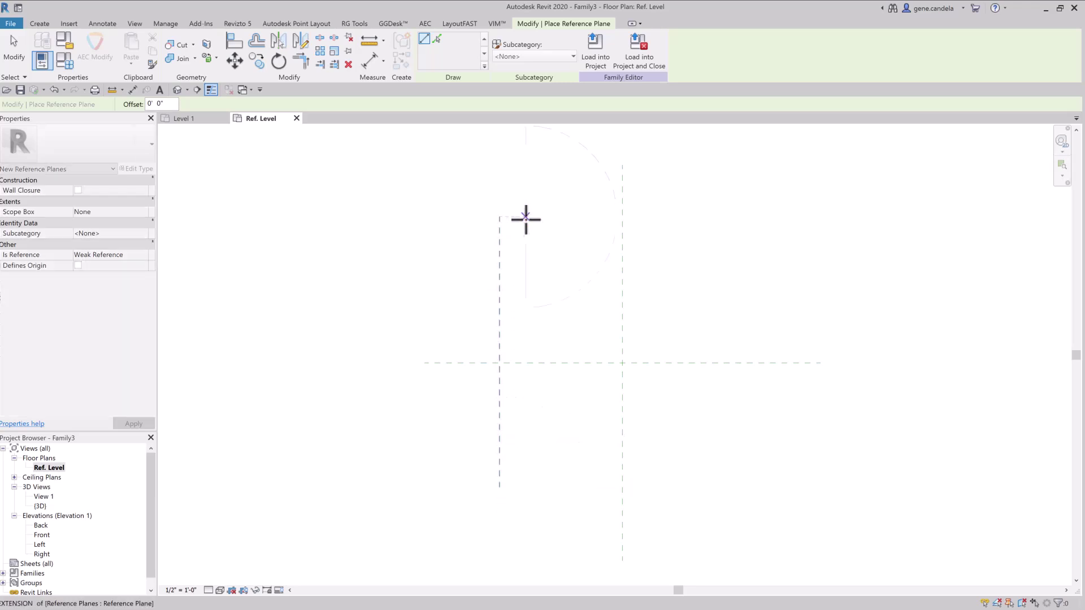
click(531, 485)
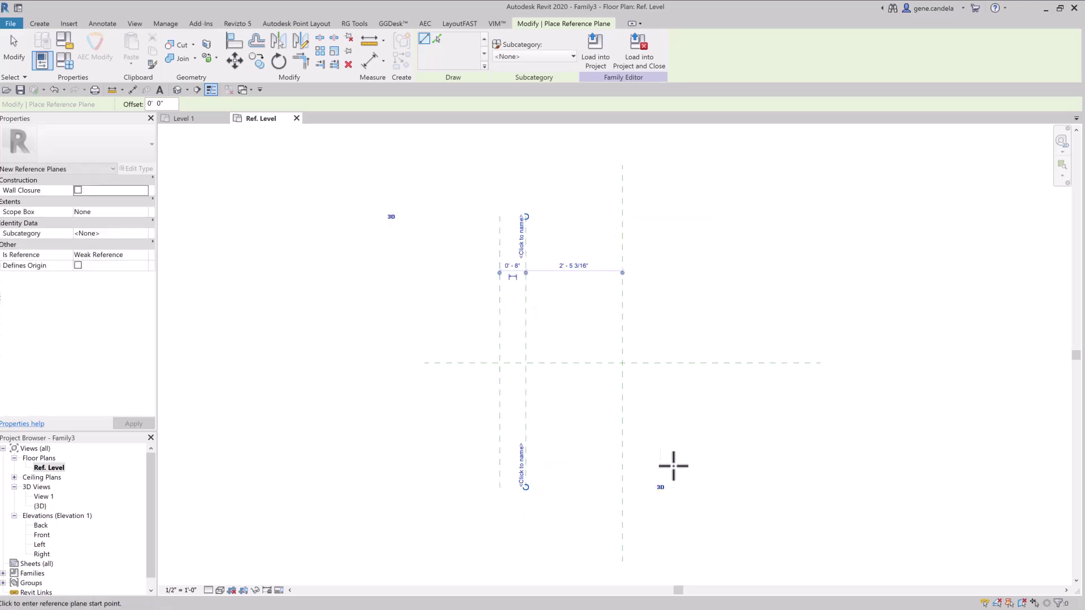
Draw a pair of reference planes right of centre.
click(764, 245)
click(766, 497)
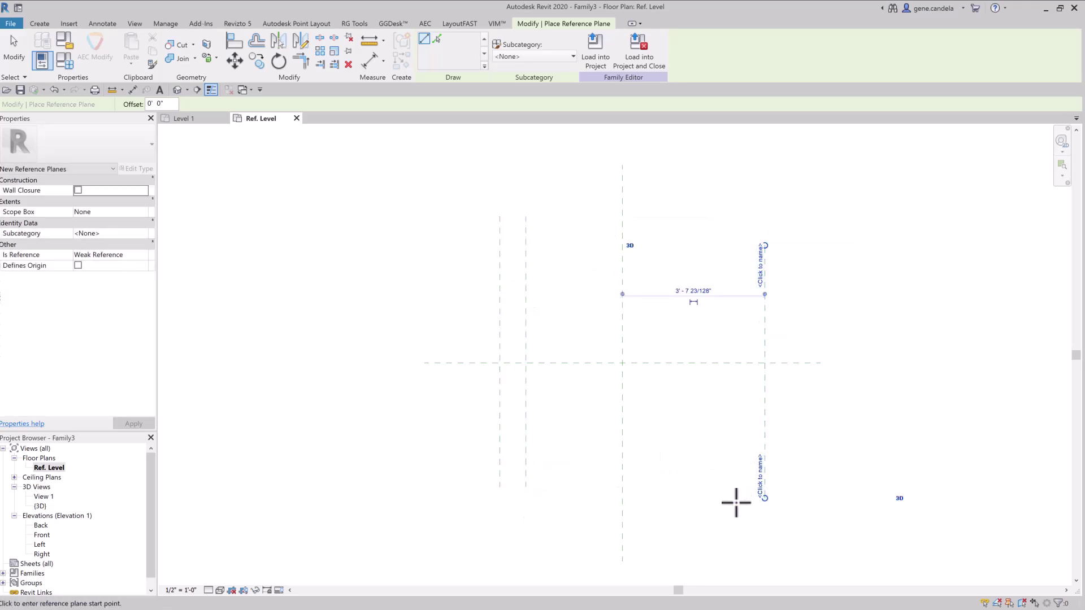
click(731, 501)
click(739, 231)
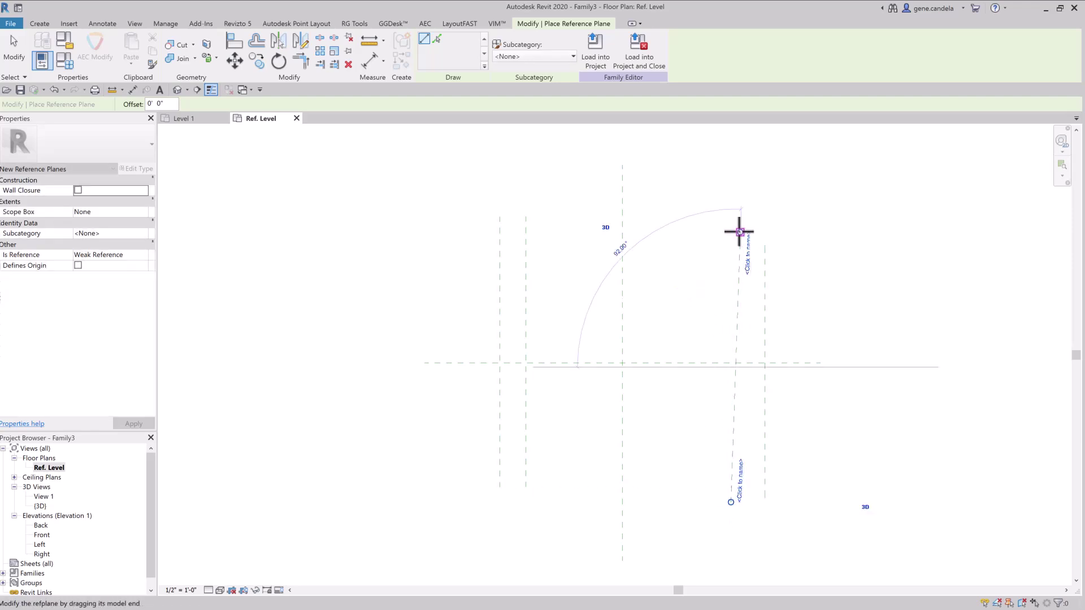
Delete the mis-drawn slanted plane and redraw it as a vertical reference plane.
key(Escape)
key(Escape)
click(734, 324)
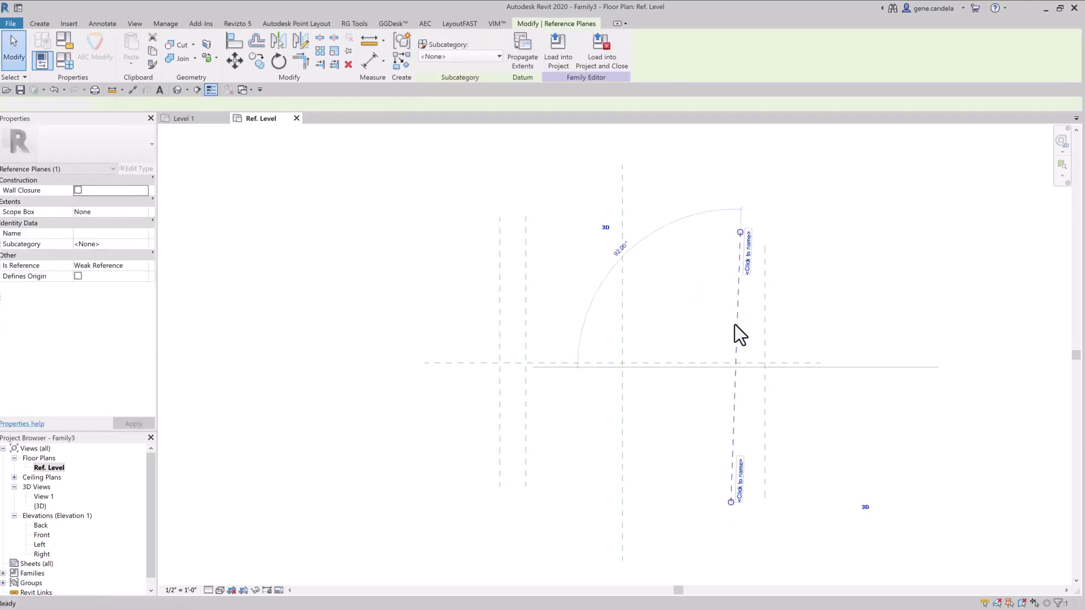
key(Delete)
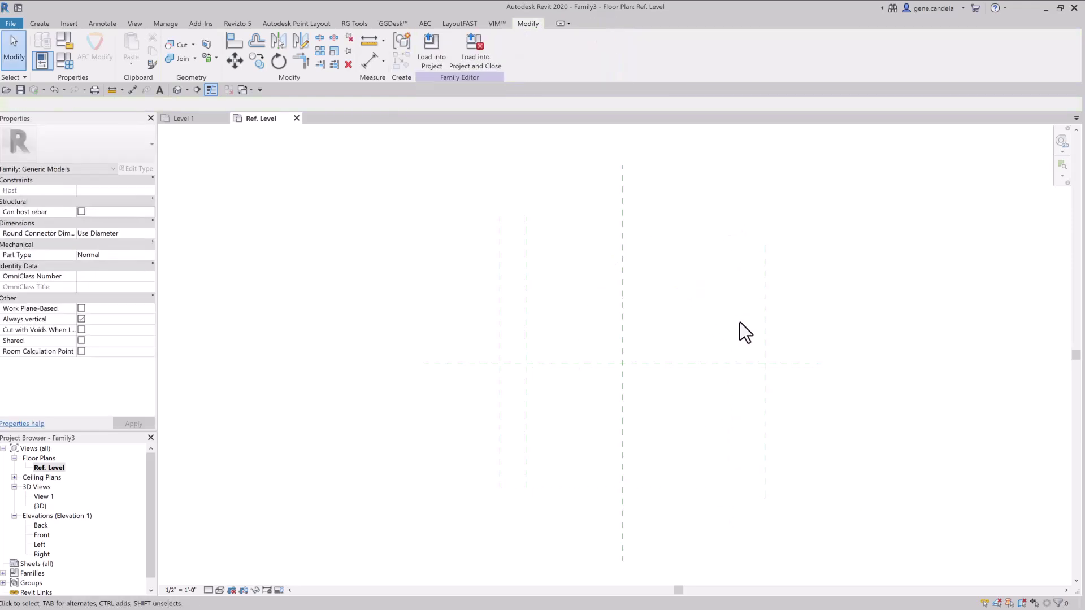
click(36, 24)
click(673, 48)
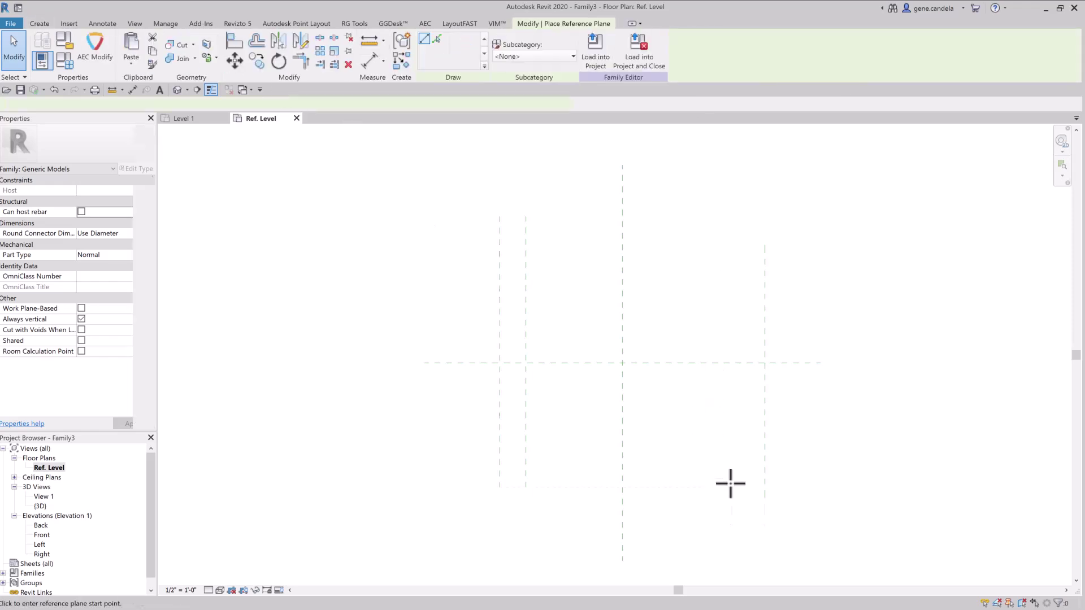
click(735, 497)
click(734, 244)
key(Escape)
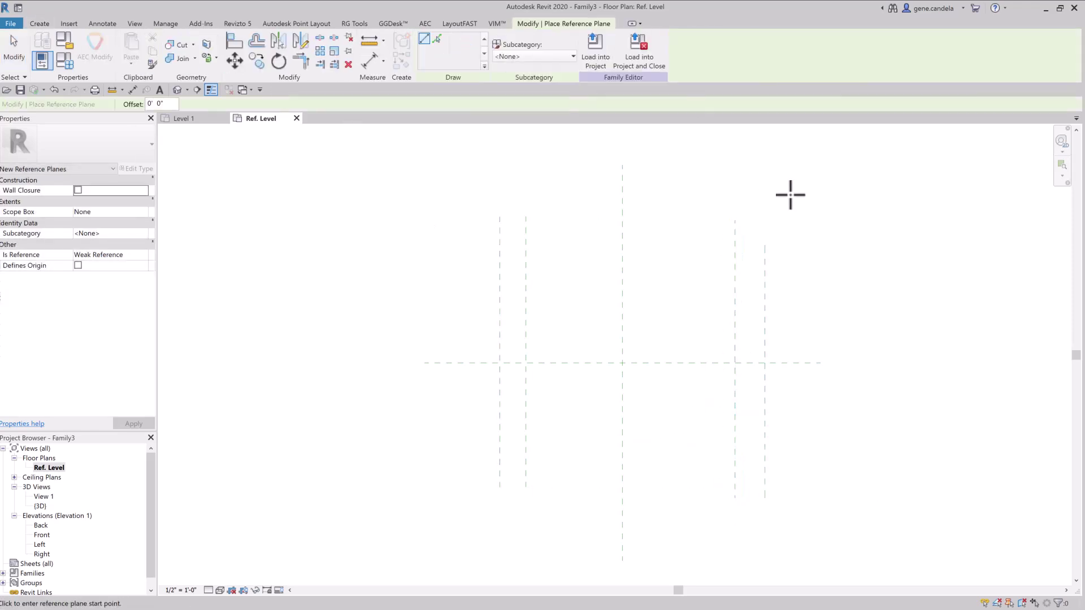
key(Escape)
Name the two left-side reference planes Left and Inside Left.
click(498, 346)
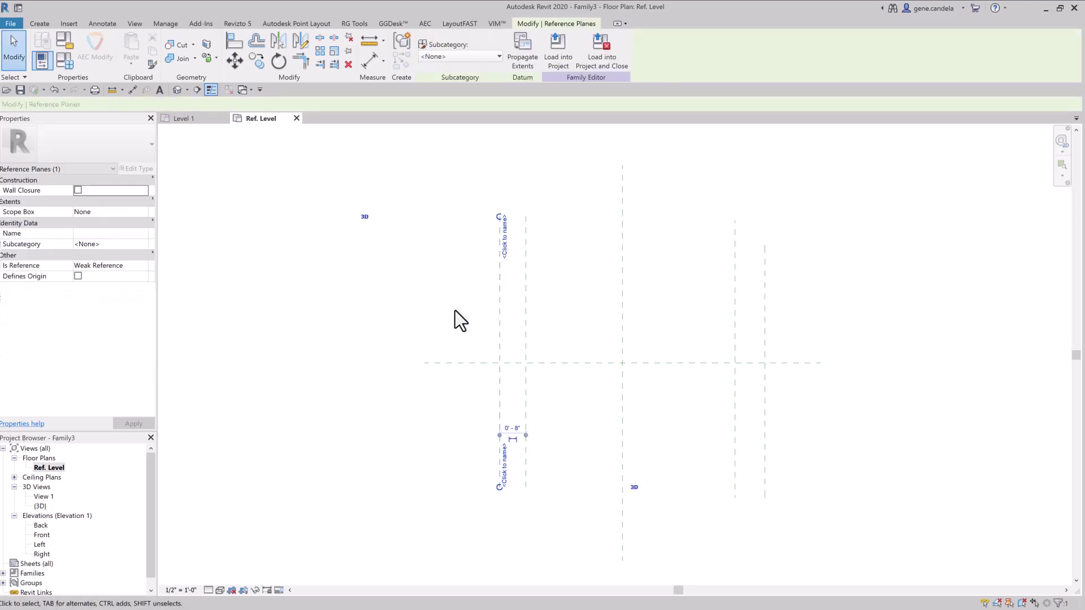
click(504, 244)
text(Lef)
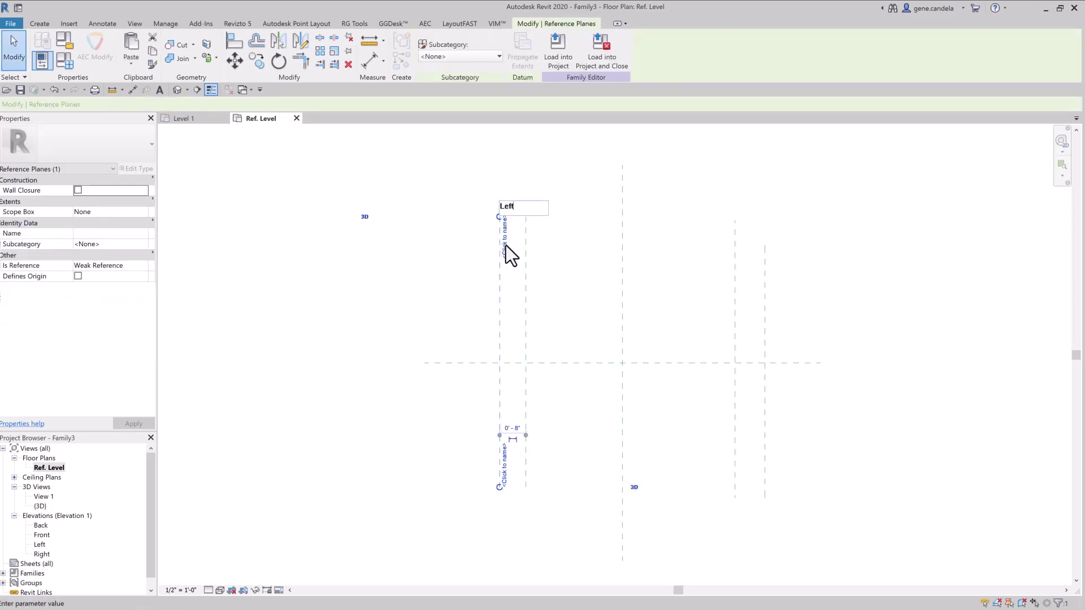
text(t)
key(Return)
click(525, 251)
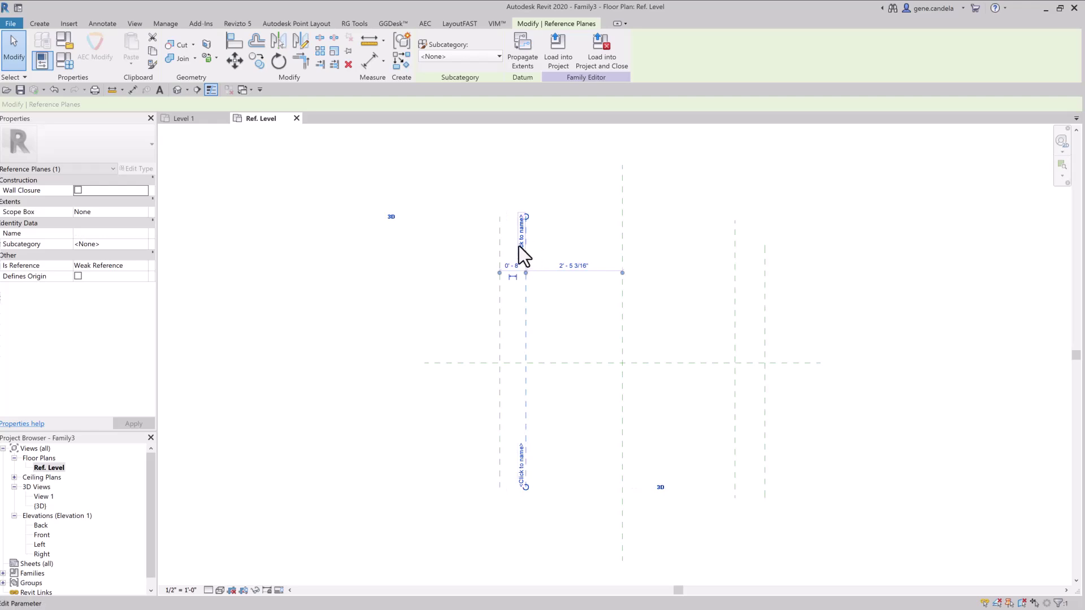
click(519, 247)
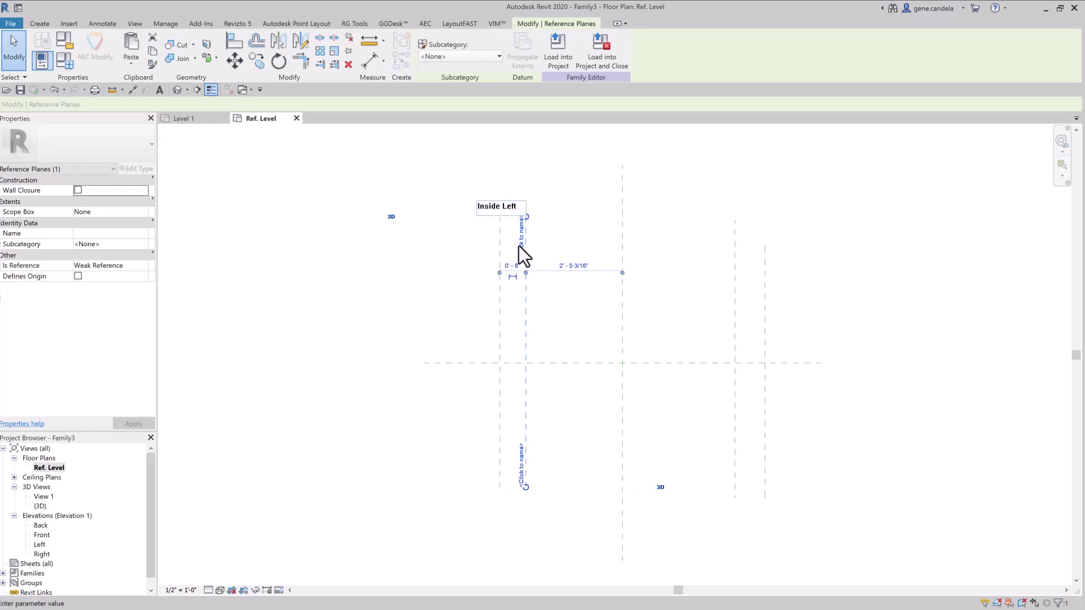
key(Return)
Name the two right-side reference planes Inside Right and Right.
click(735, 263)
click(740, 250)
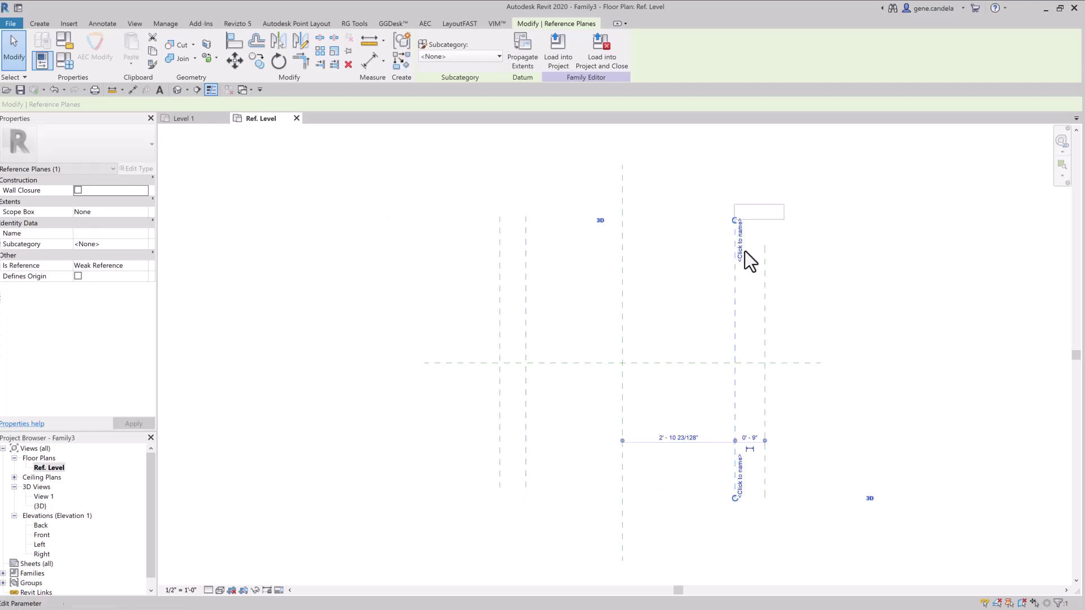
text(Insid)
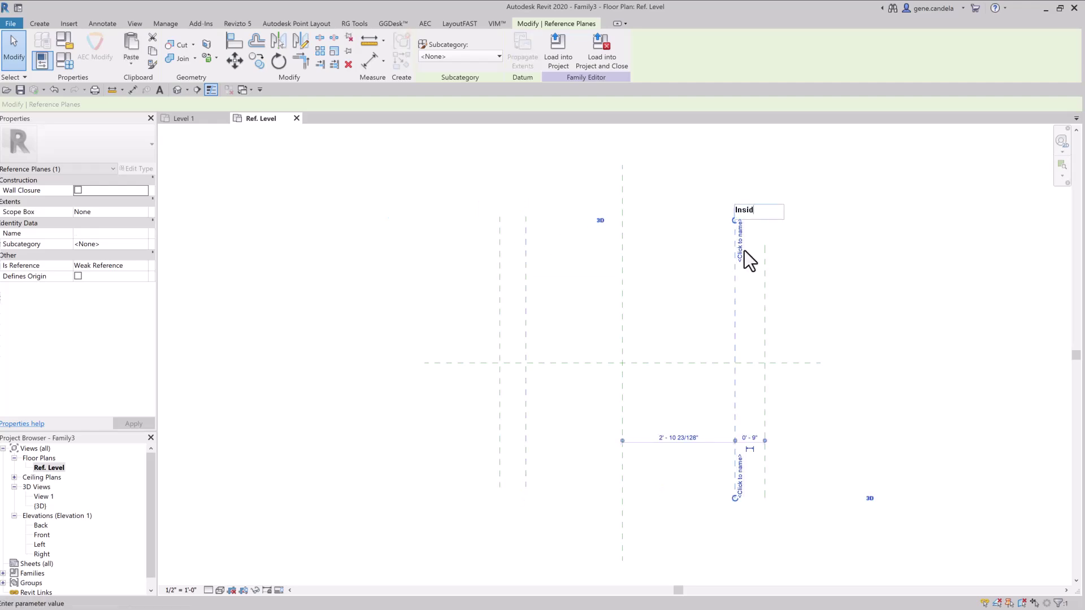
text(e Right)
key(Return)
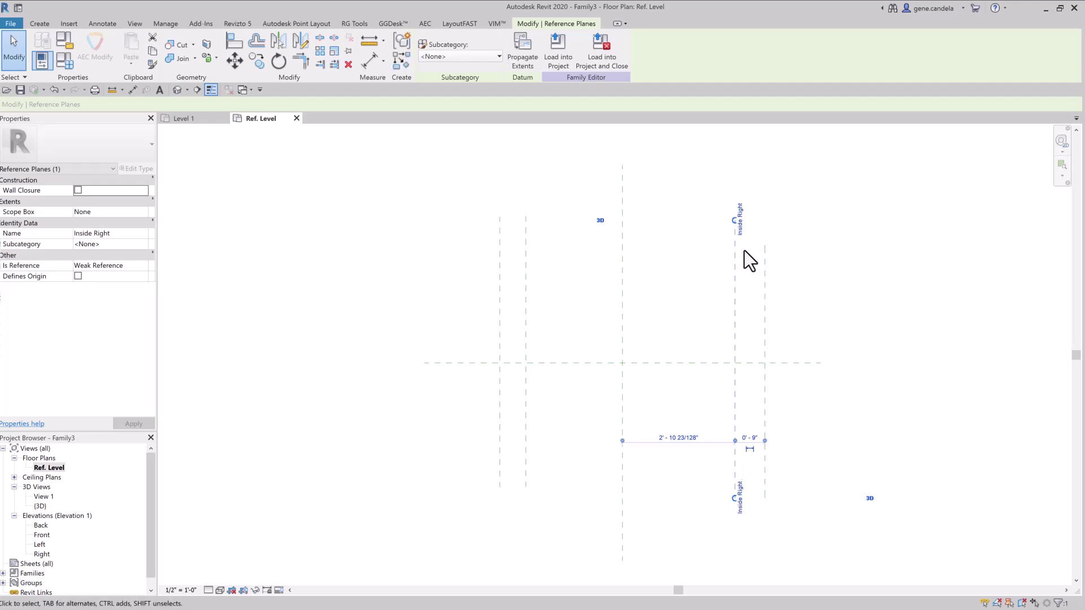
click(764, 287)
click(760, 273)
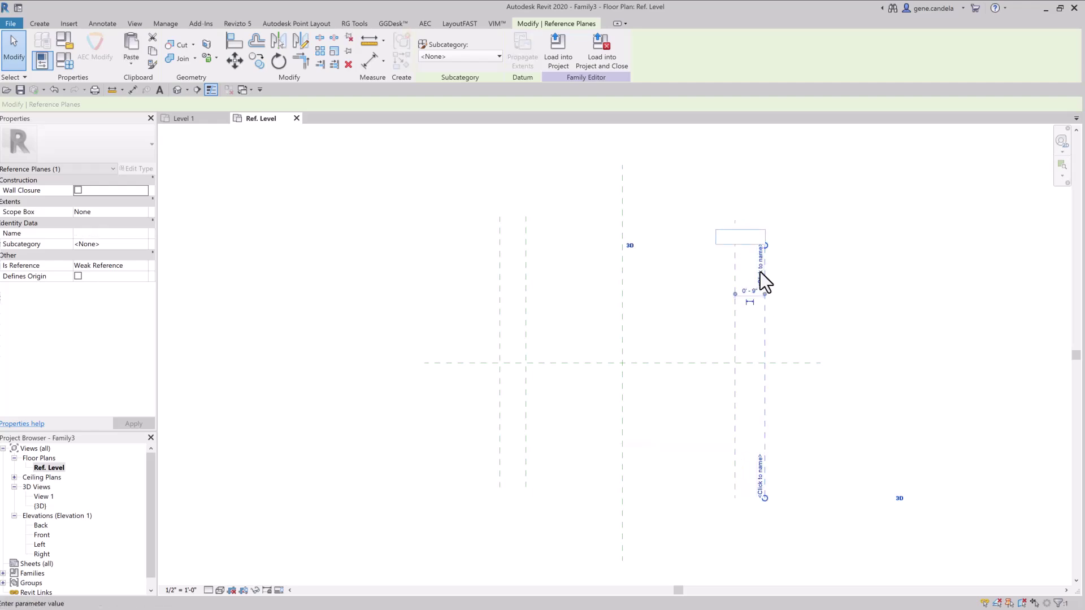
key(Return)
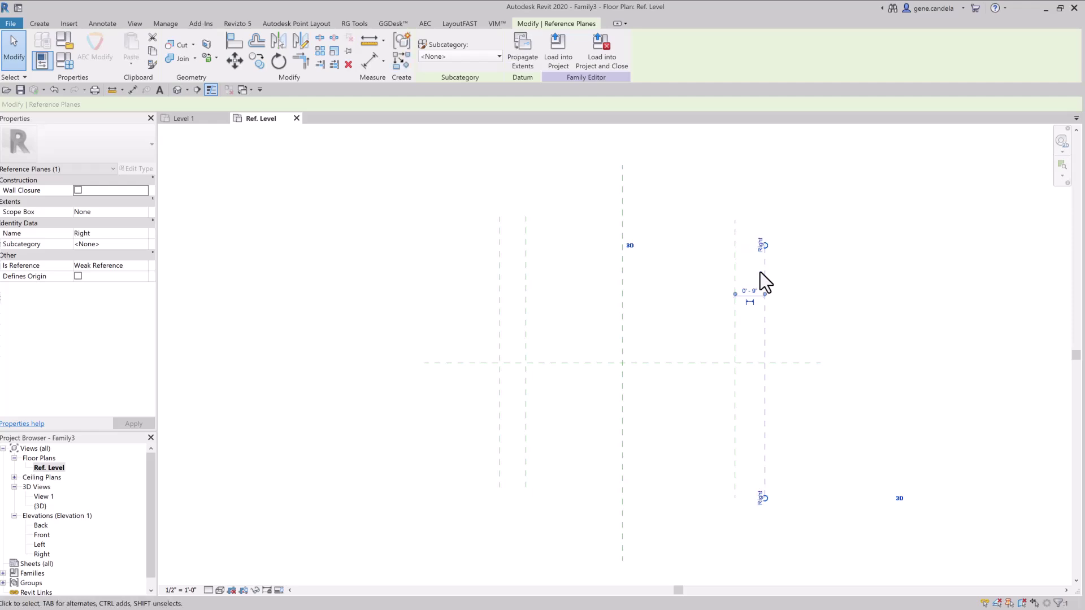
click(586, 306)
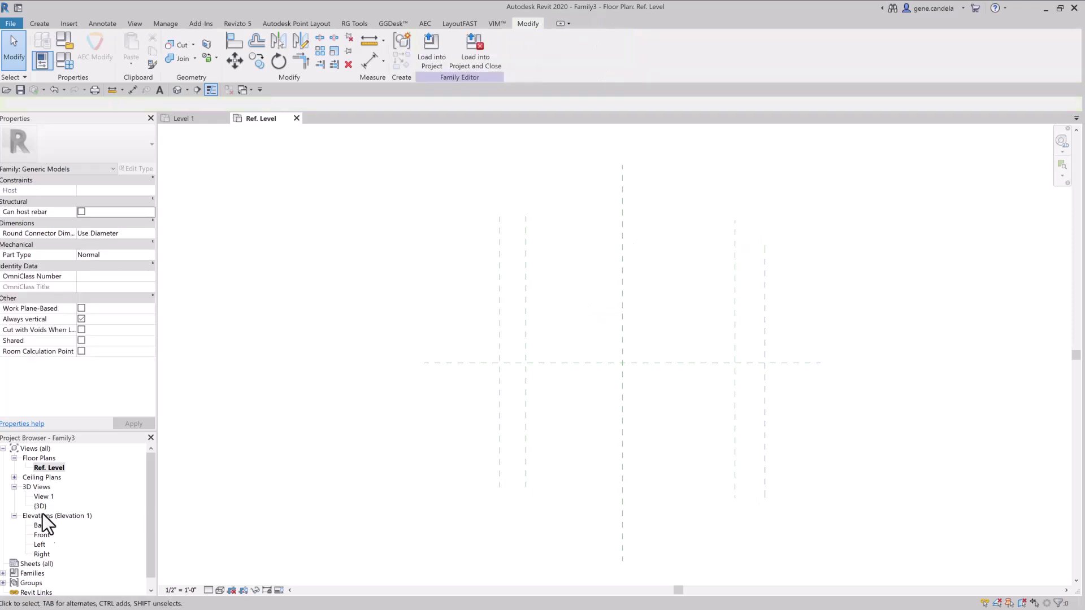
Open the Left elevation and create a first circular extrusion.
double_click(40, 544)
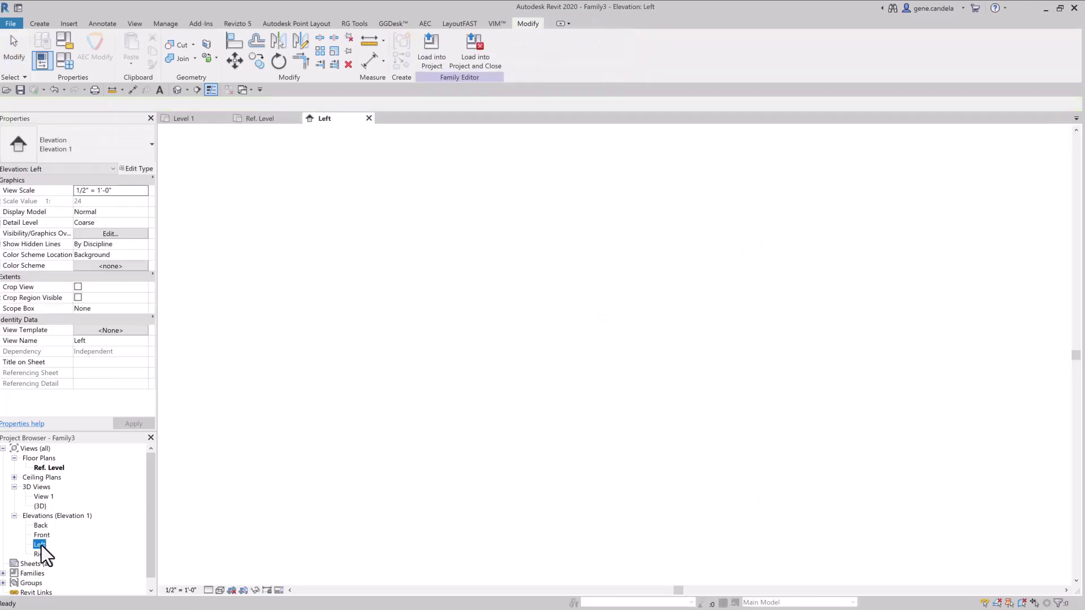
click(35, 23)
click(132, 41)
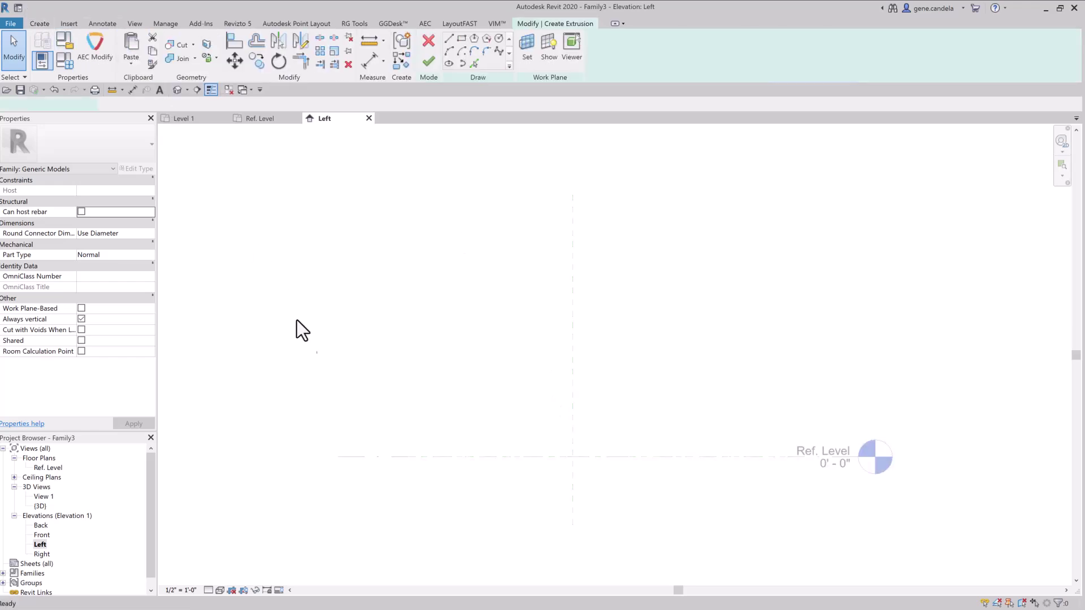
click(498, 41)
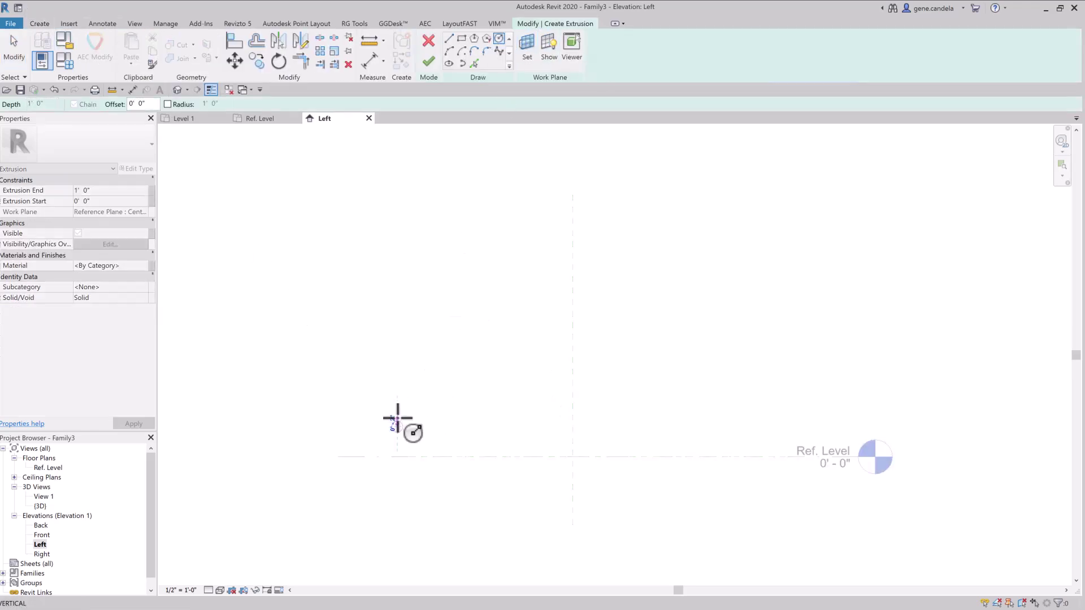
click(429, 63)
Create a second circular extrusion beside the first circle.
click(40, 23)
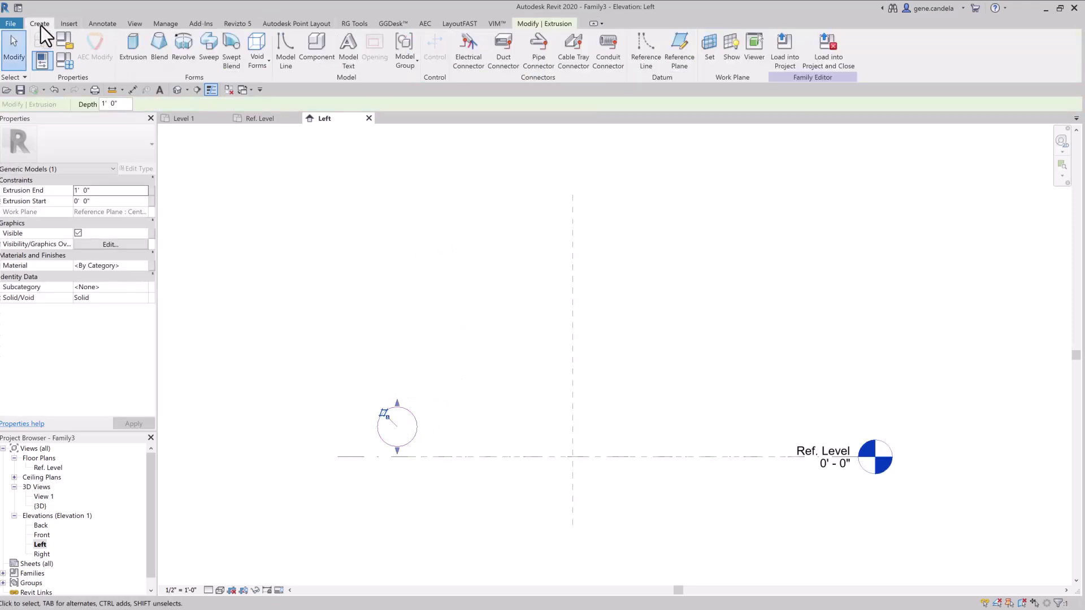
click(132, 45)
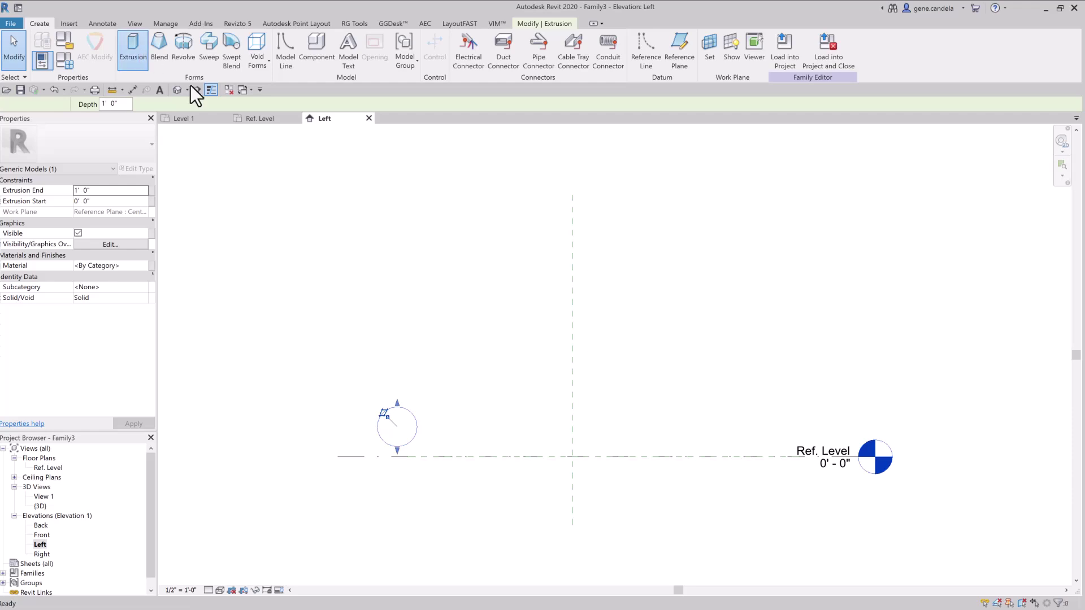
click(469, 426)
click(498, 38)
click(465, 428)
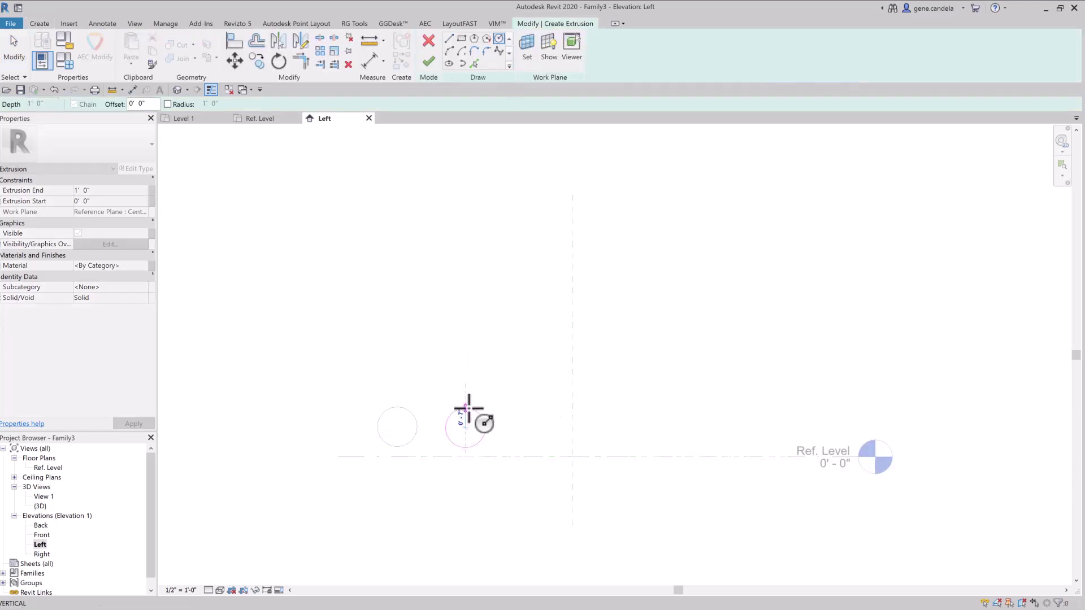
click(469, 405)
click(431, 61)
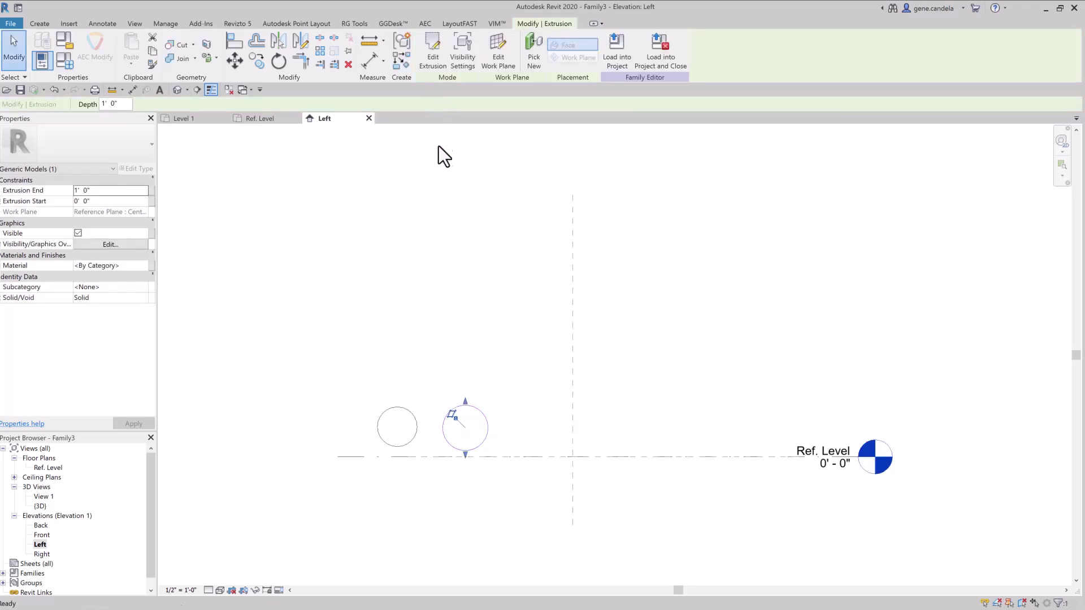
Copy both circular extrusions to the right side of centre.
drag(339, 374, 721, 434)
key(Escape)
click(396, 408)
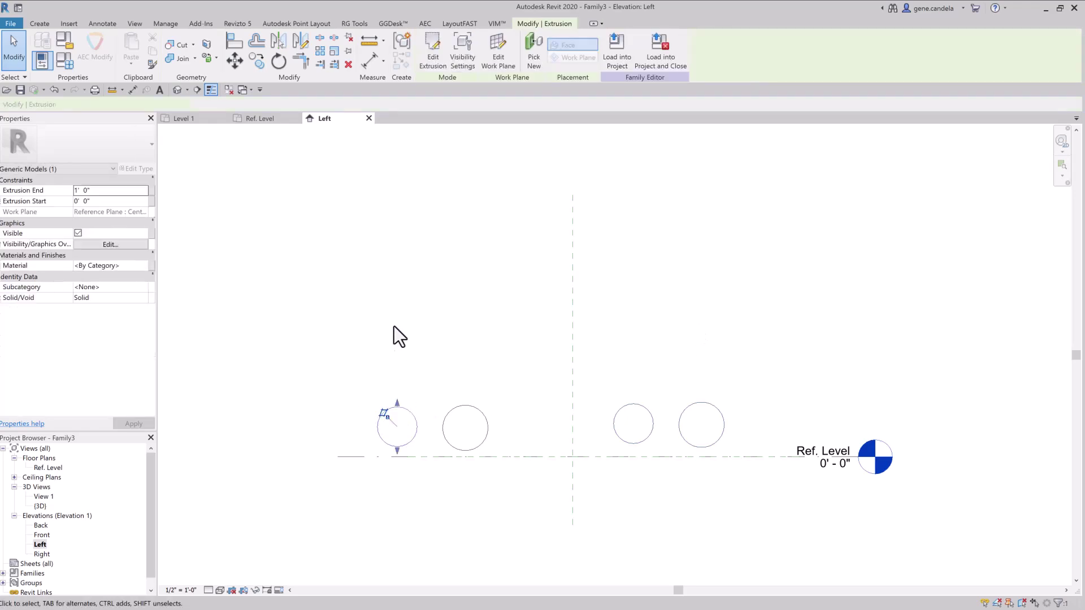
Host the first two circle extrusions on the Left and Inside Left reference planes.
click(499, 61)
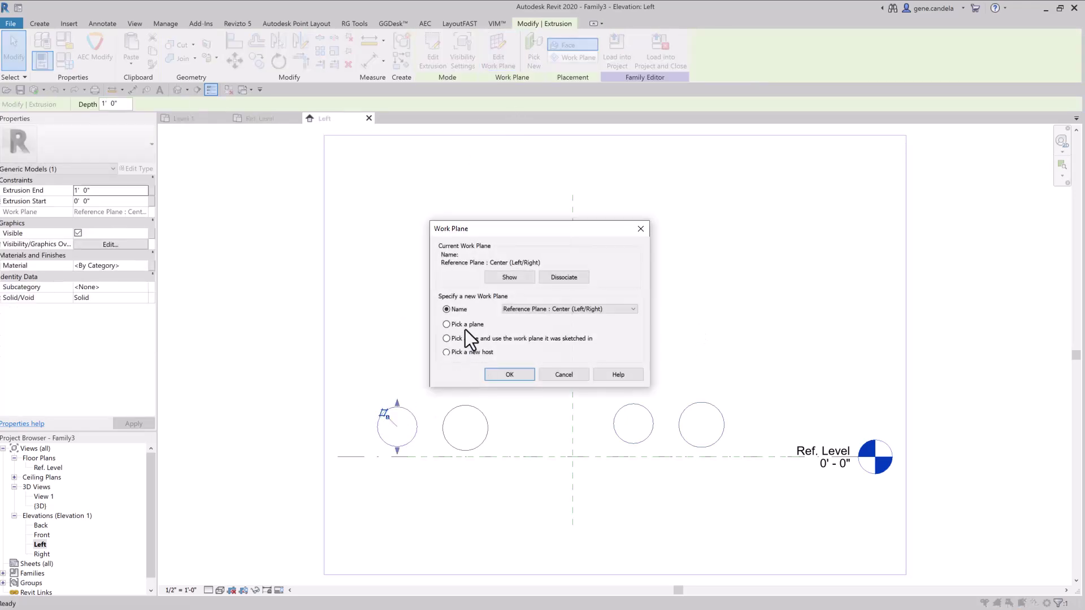
click(534, 306)
click(548, 339)
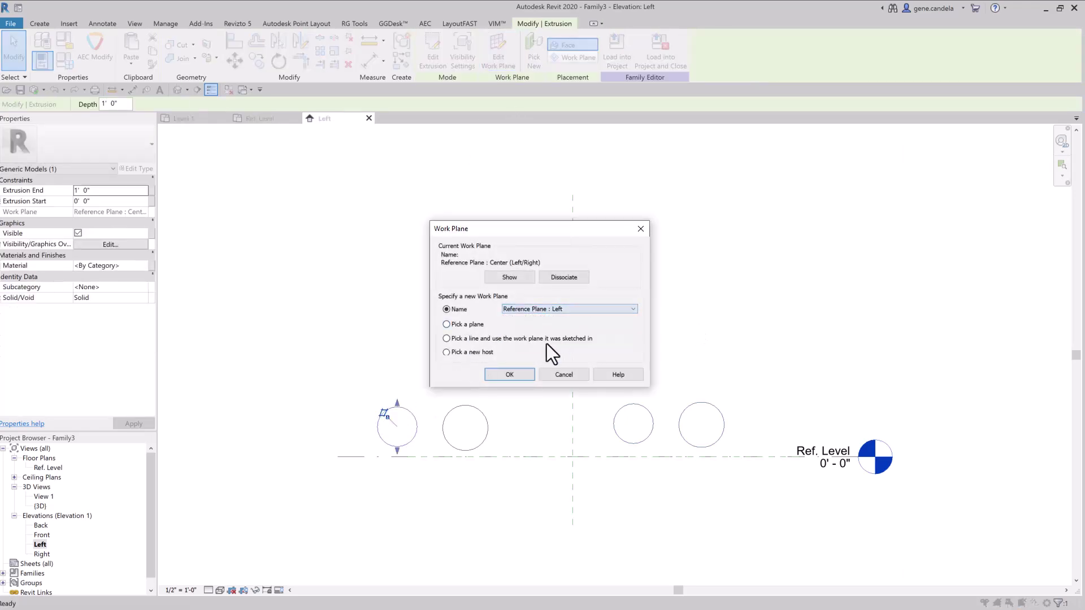
click(497, 374)
click(507, 52)
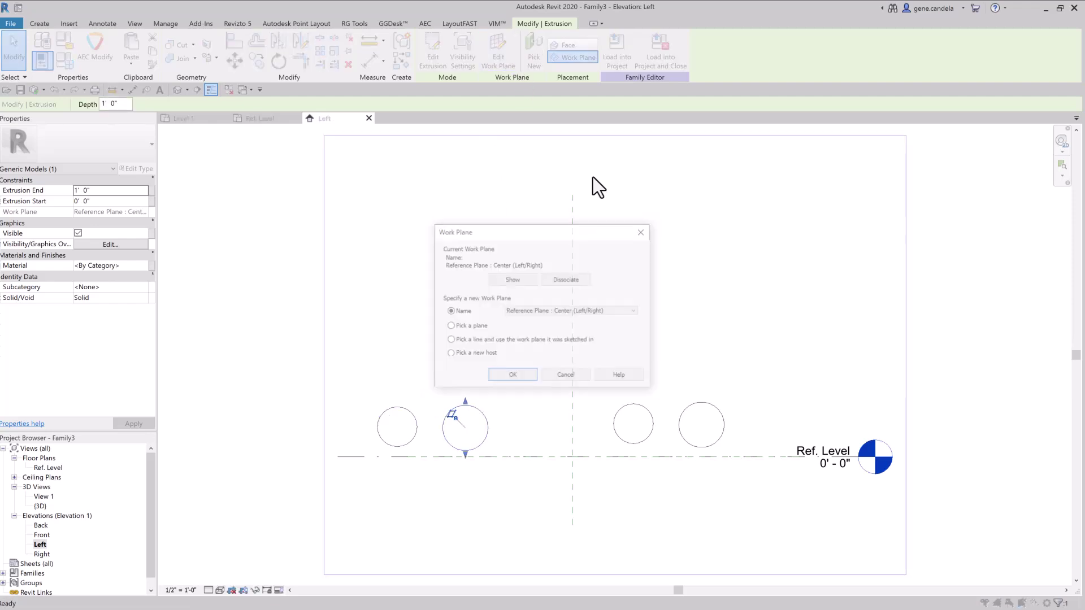
click(574, 310)
click(578, 324)
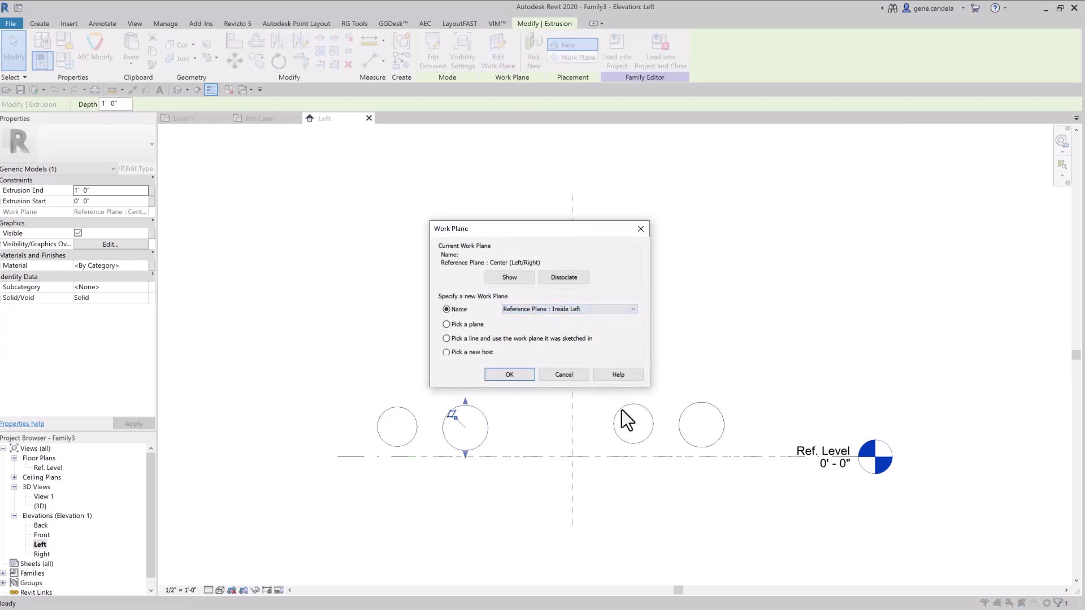
click(512, 374)
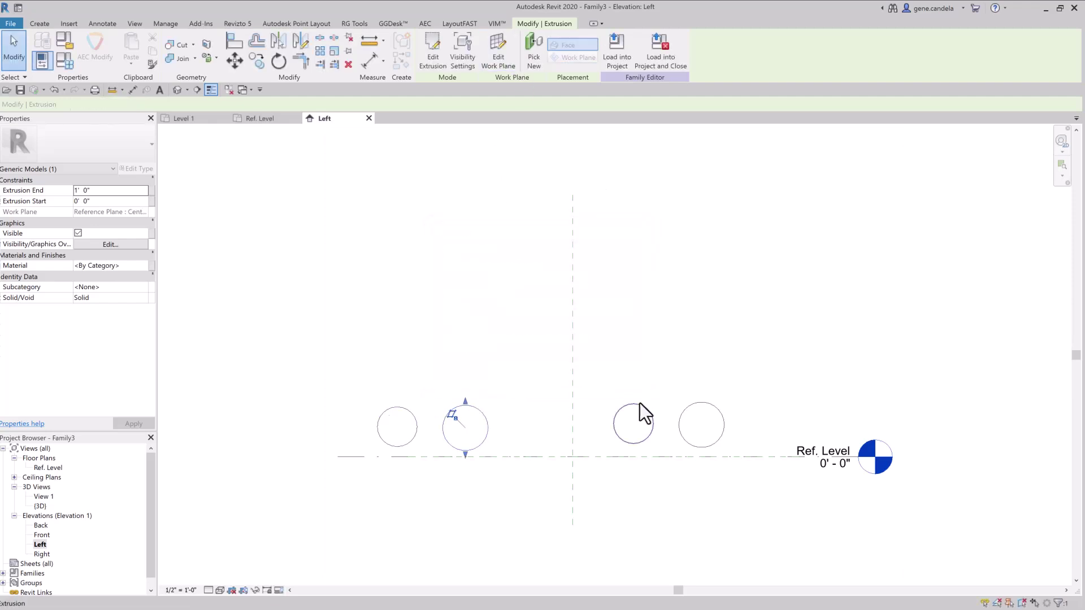
Host the other two extrusions on Inside Right and Right, then open the Ref. Level plan.
click(496, 52)
click(558, 309)
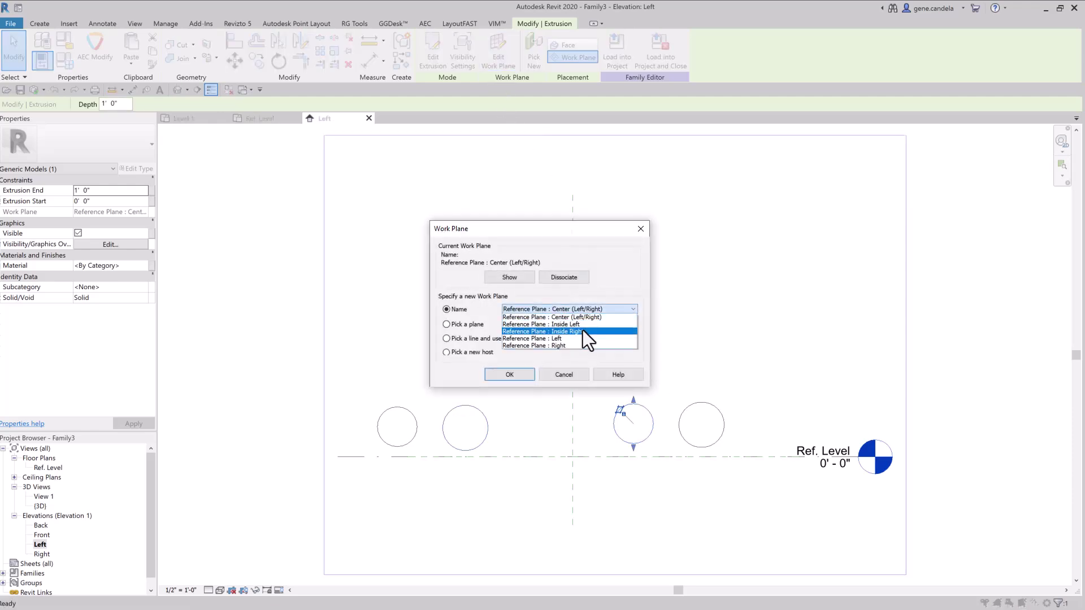
click(582, 331)
click(511, 374)
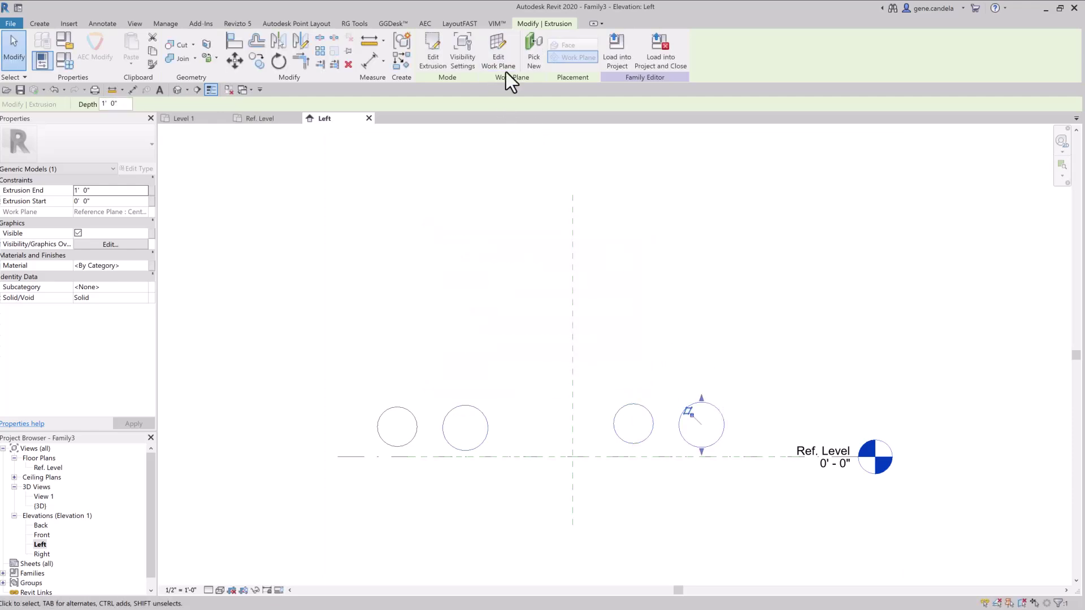
click(500, 60)
click(574, 309)
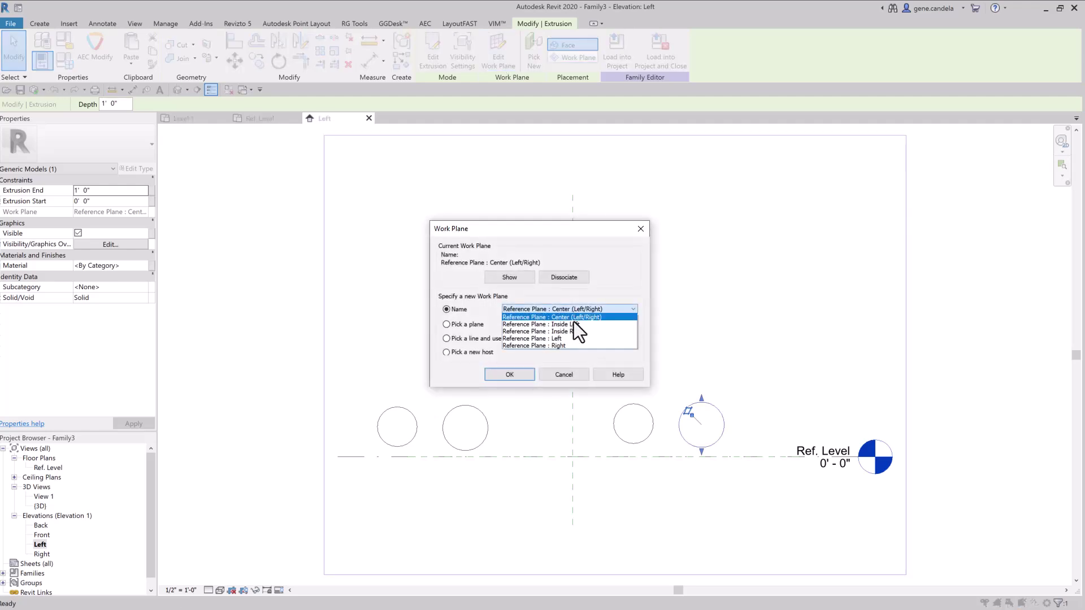
click(554, 345)
click(531, 375)
click(520, 326)
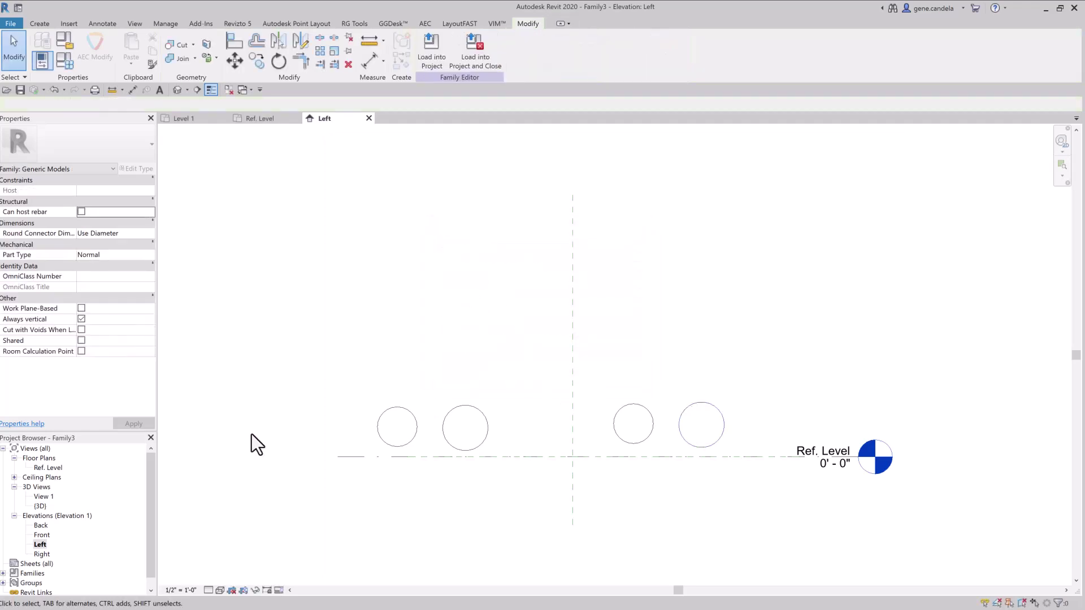
double_click(51, 469)
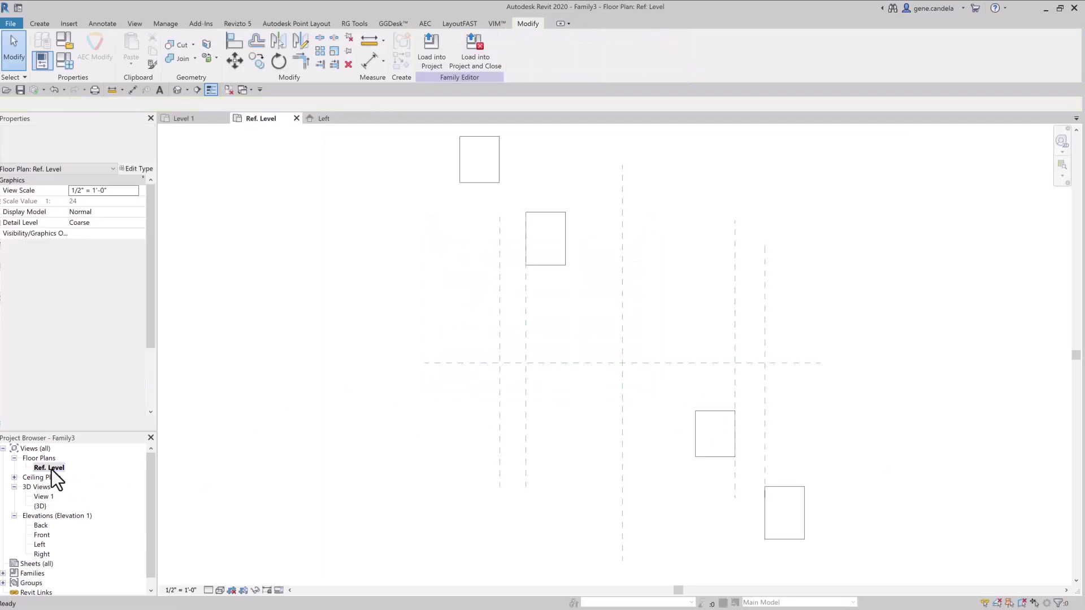
Inspect the Left and Inside Left reference planes and the top box's host plane.
click(497, 347)
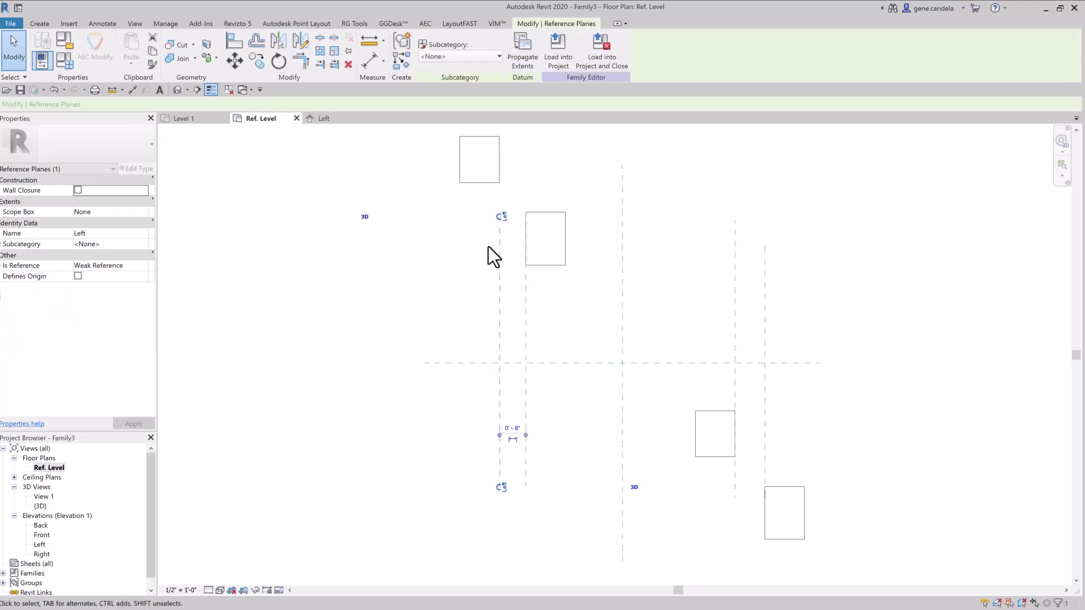
click(498, 164)
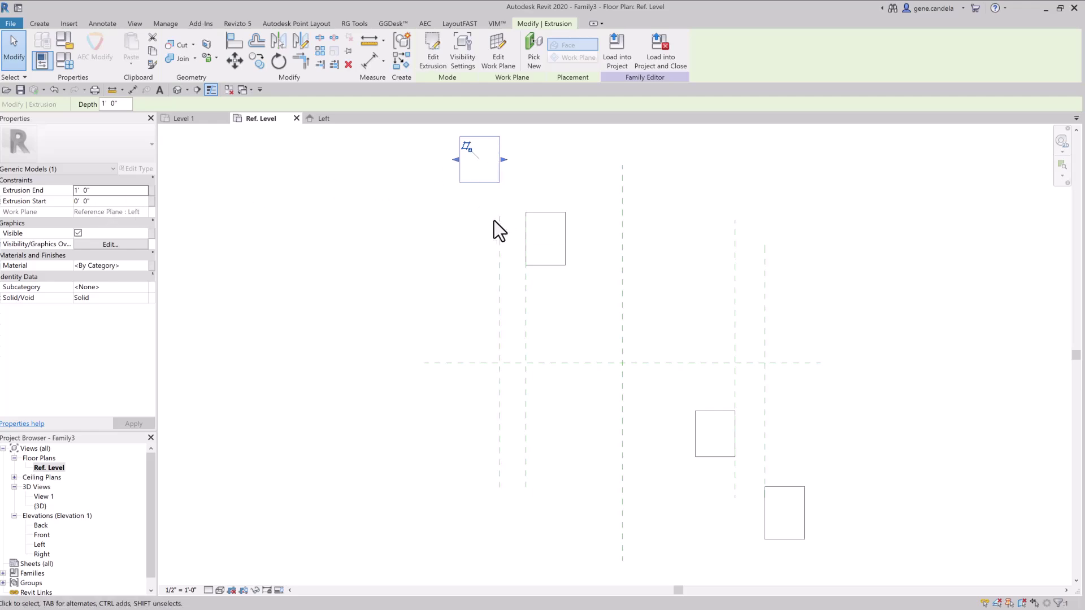
click(527, 289)
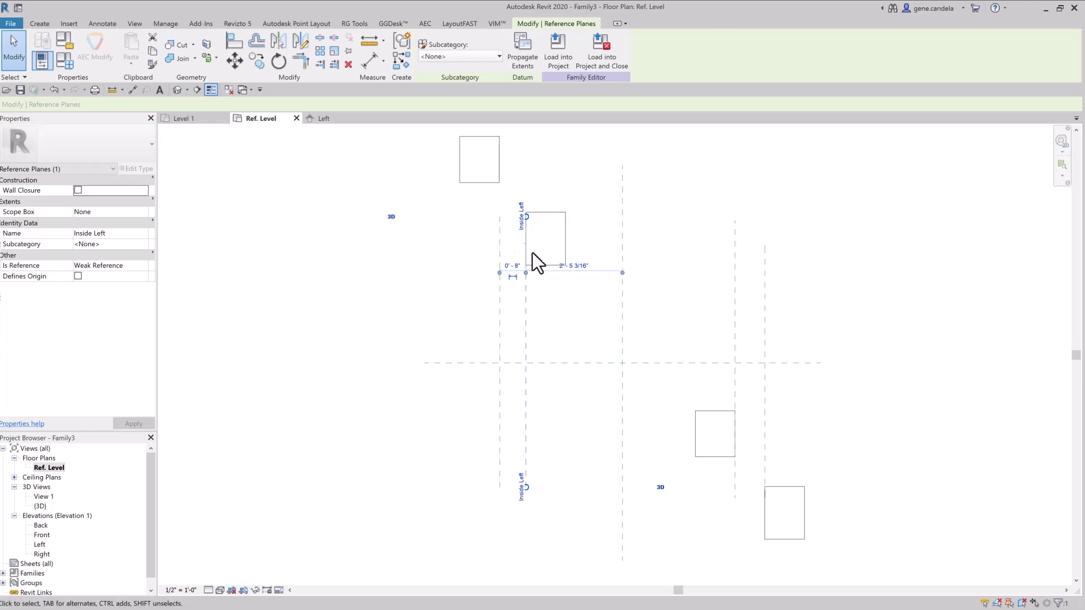
click(544, 304)
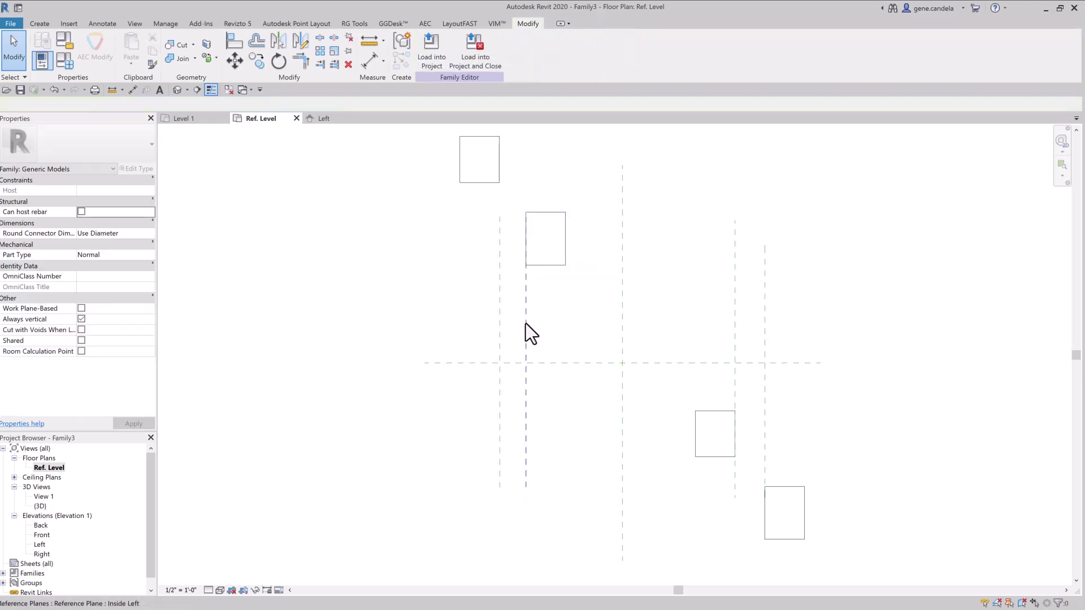
click(525, 323)
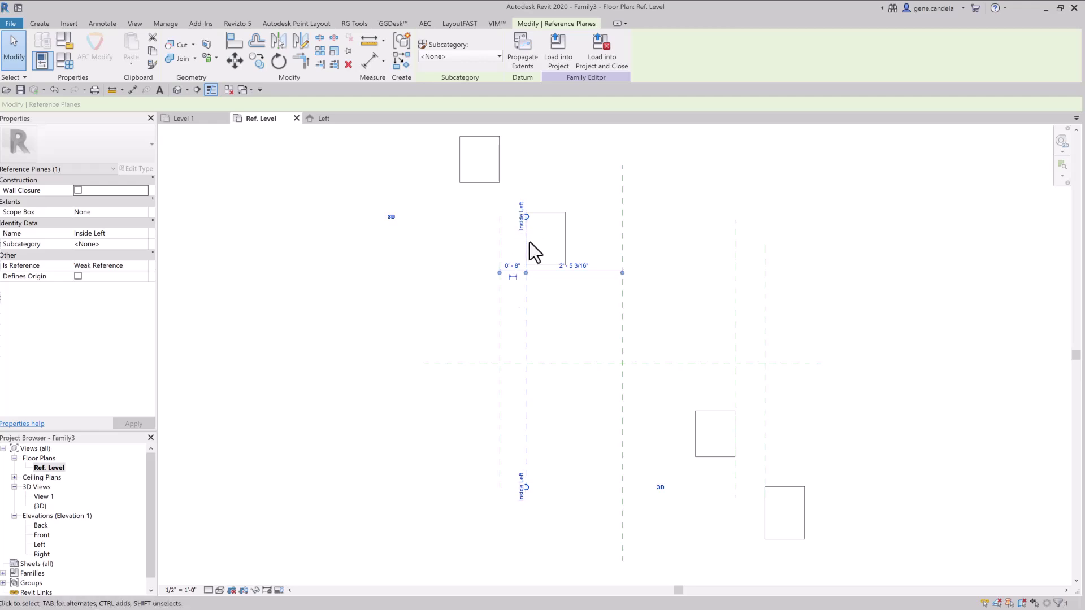
click(500, 240)
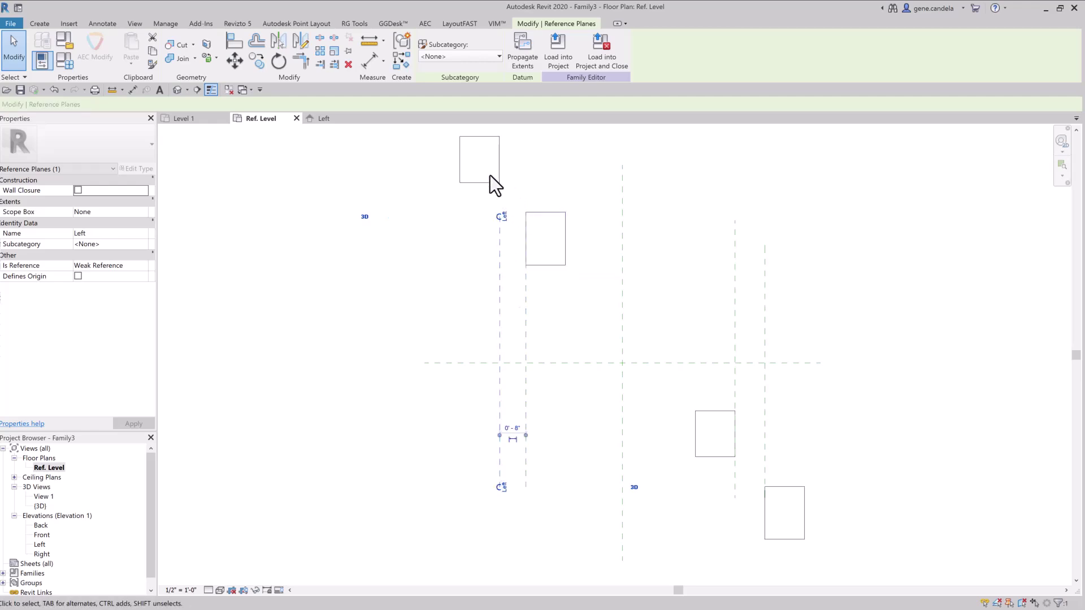
Set the Left-hosted top box's Extrusion End to 6".
click(466, 182)
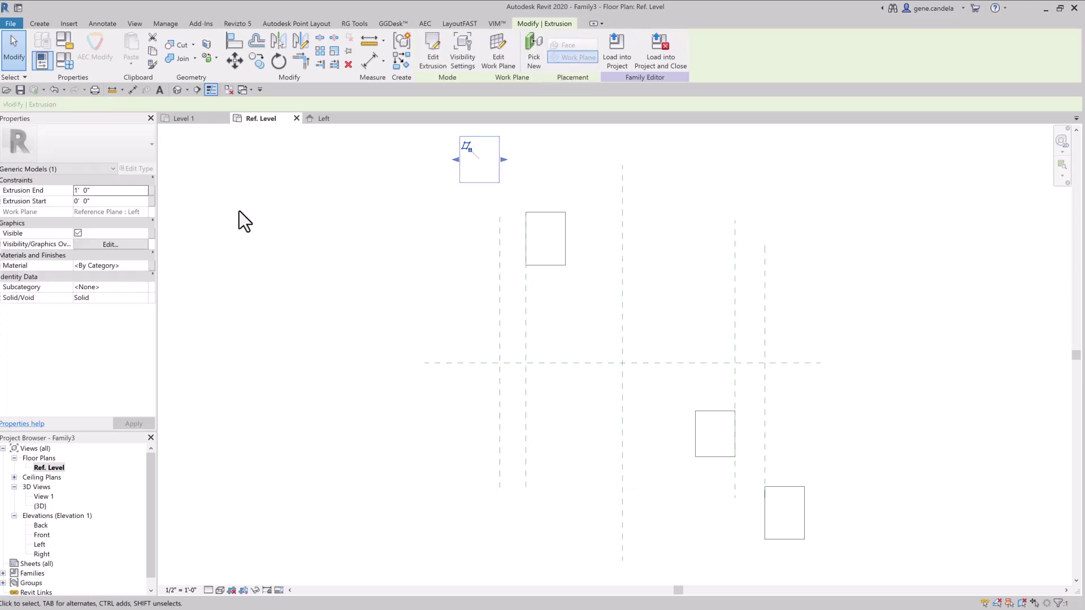
click(106, 191)
text(6)
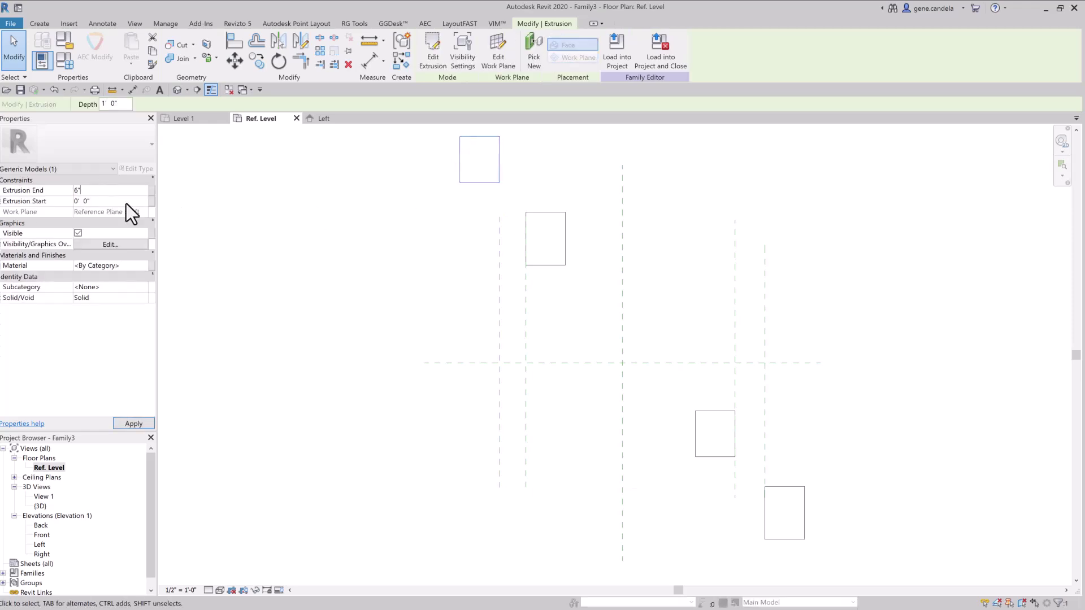
click(465, 190)
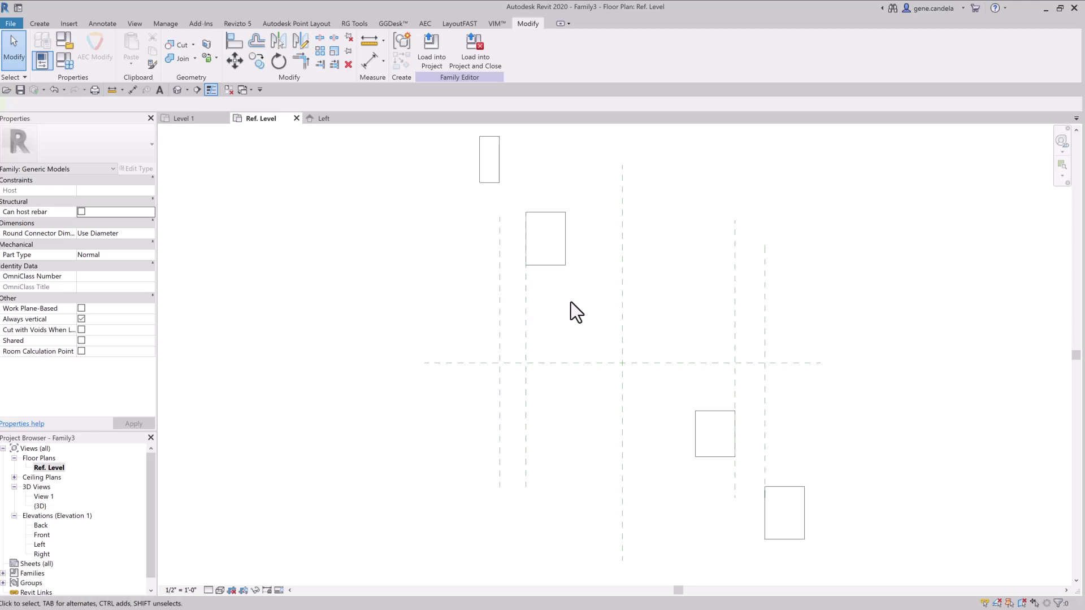
Link the Inside Left box's Extrusion End to a new family parameter named Length.
click(712, 414)
click(707, 384)
click(551, 266)
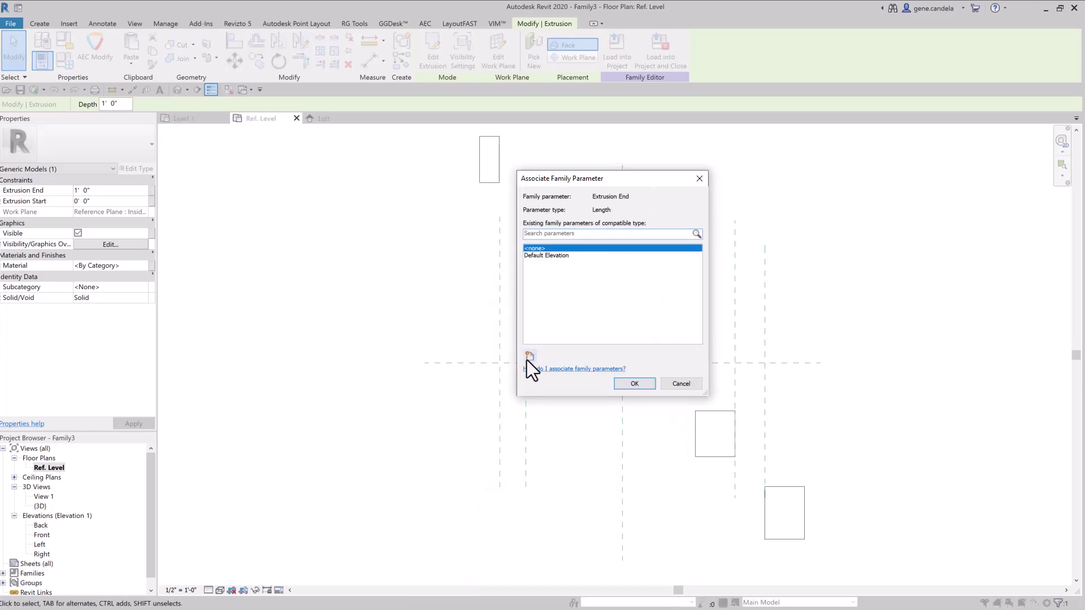
click(526, 359)
text(Length)
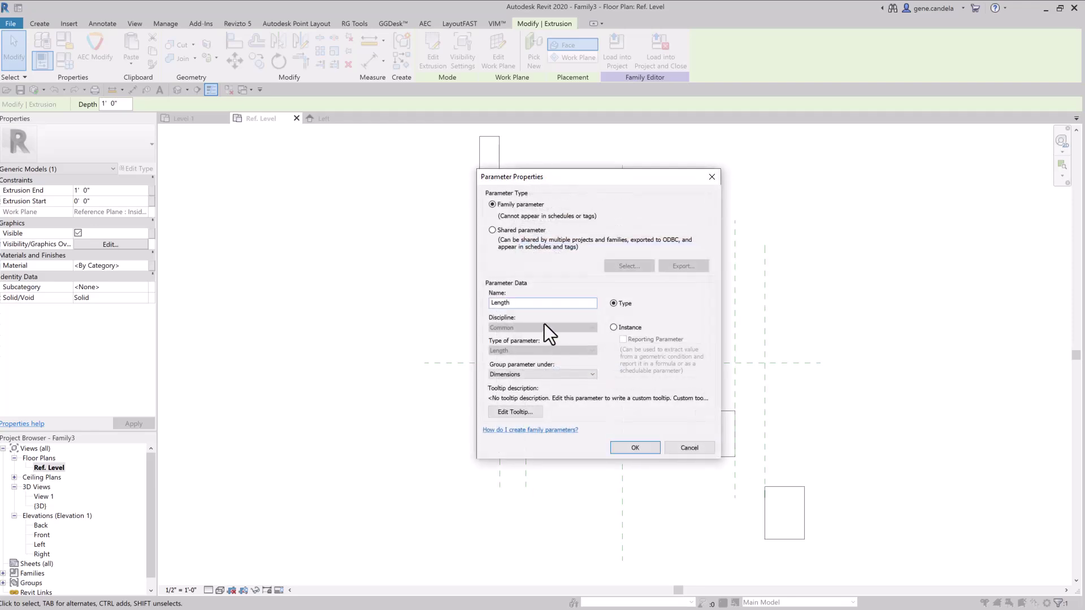
key(Return)
click(631, 387)
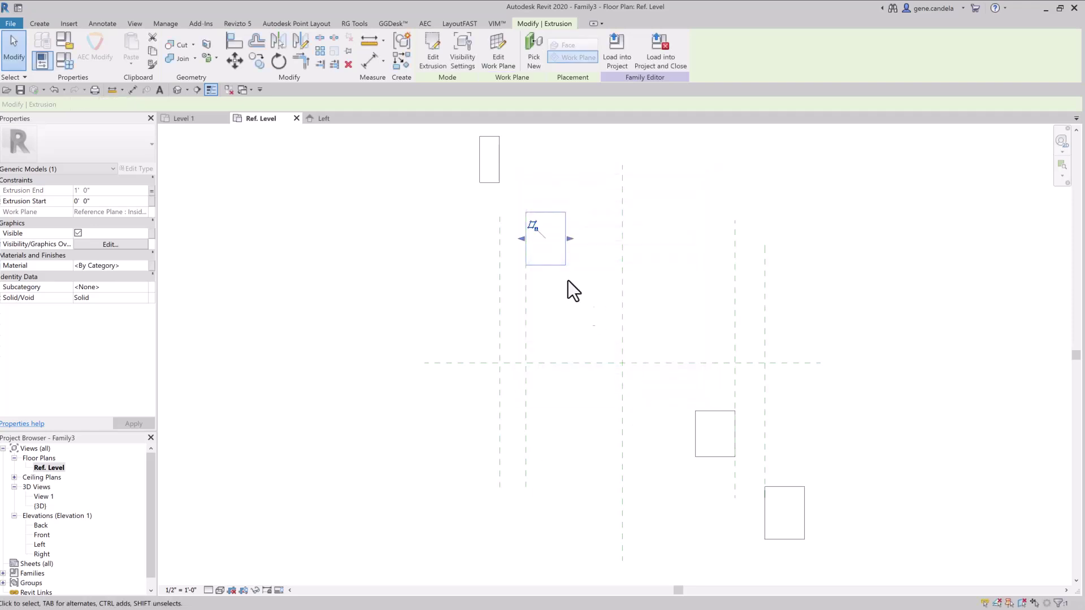
click(568, 280)
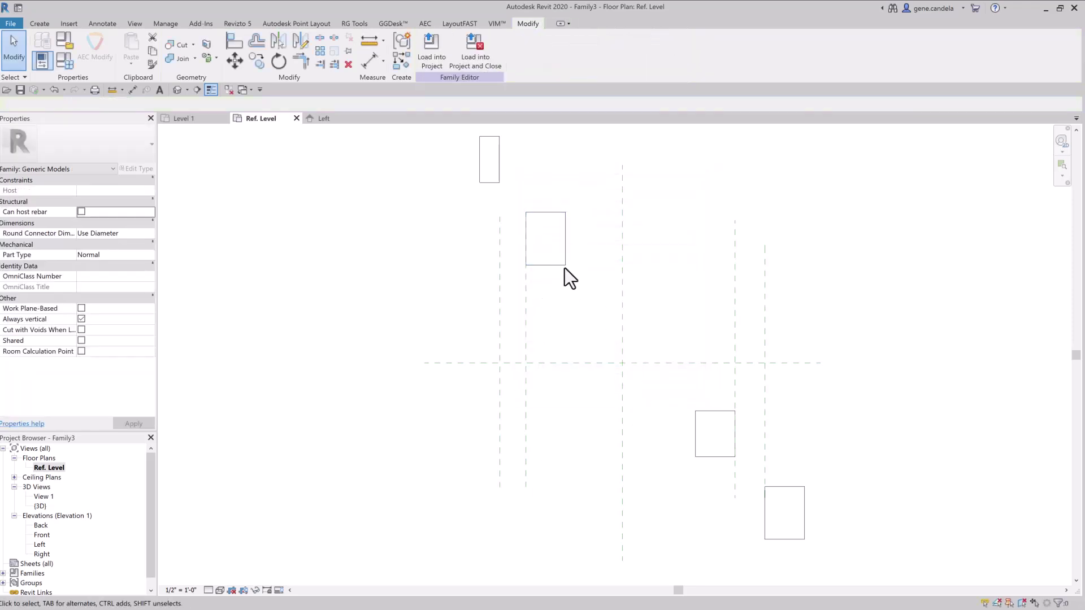
Set the Length parameter to 2 in Family Types.
click(73, 63)
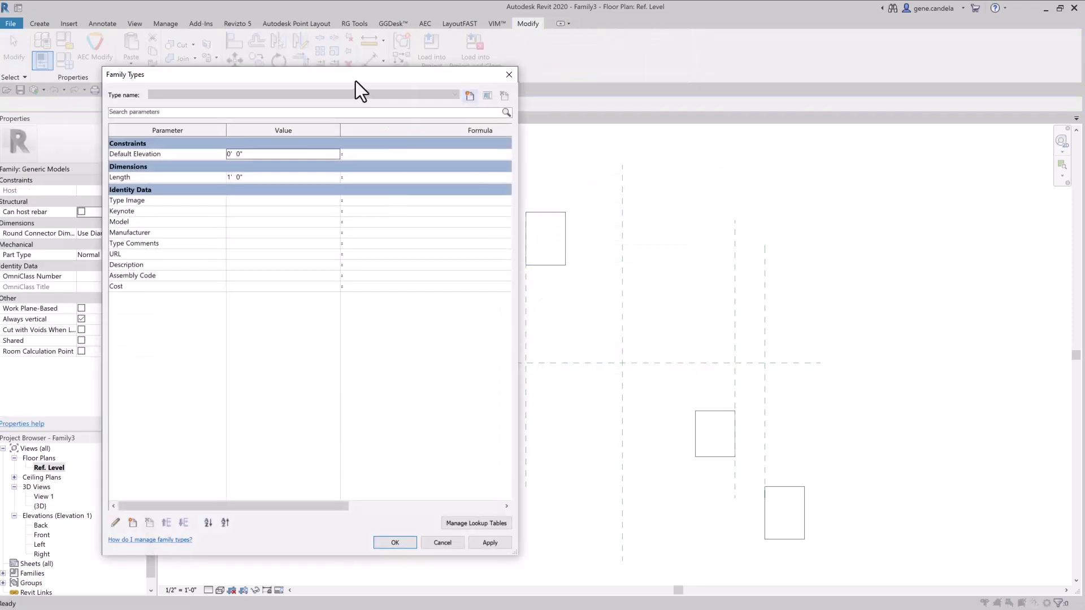
drag(355, 80, 302, 83)
click(204, 179)
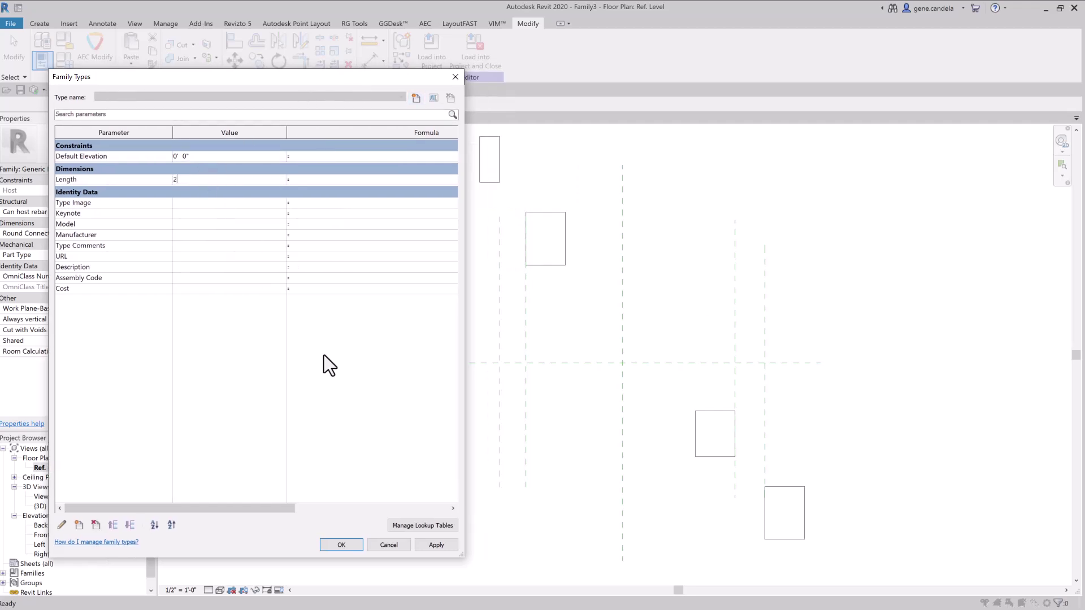
click(339, 548)
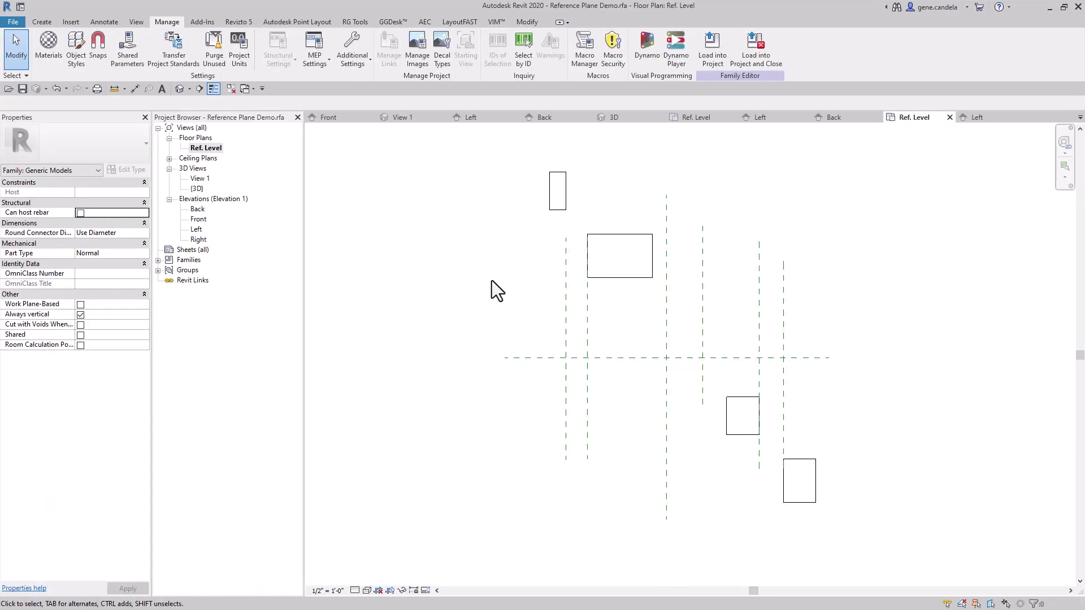
Shorten and then re-extend the Inside Left reference plane's lower end.
click(588, 315)
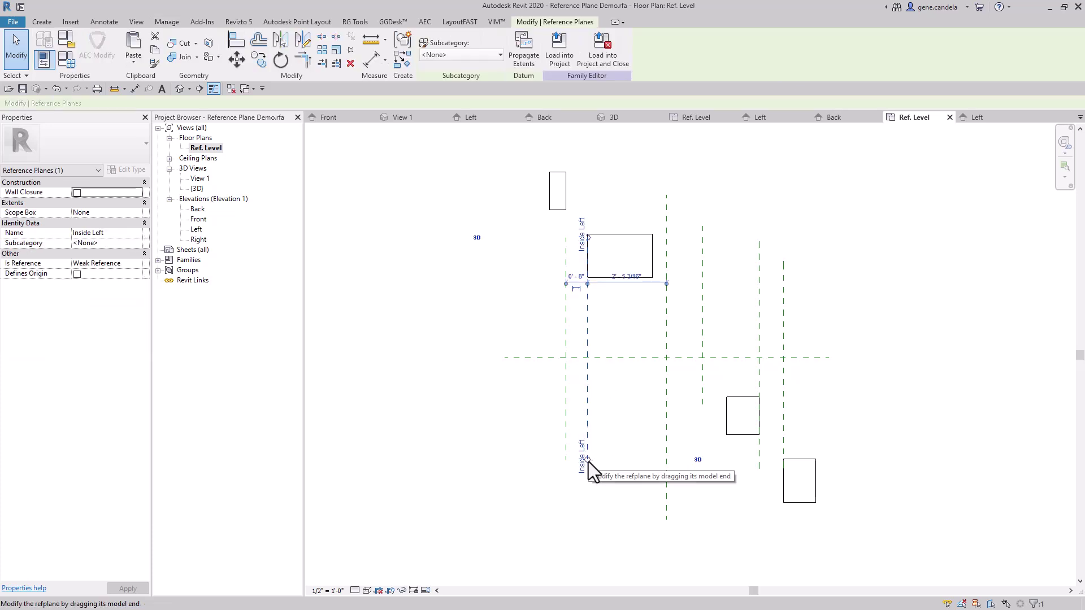
drag(589, 462, 591, 205)
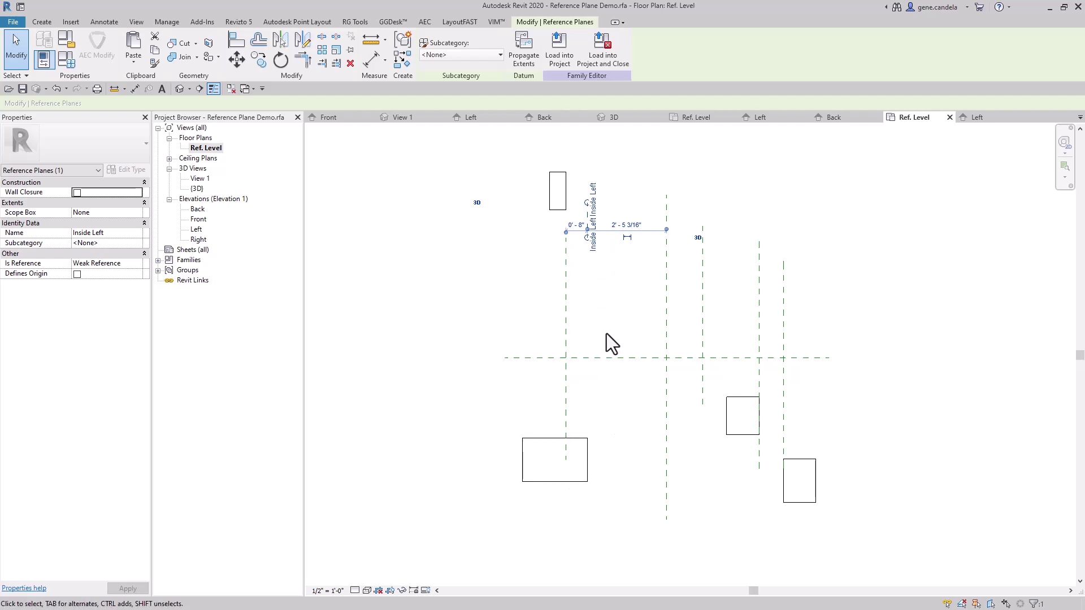
click(589, 256)
click(585, 238)
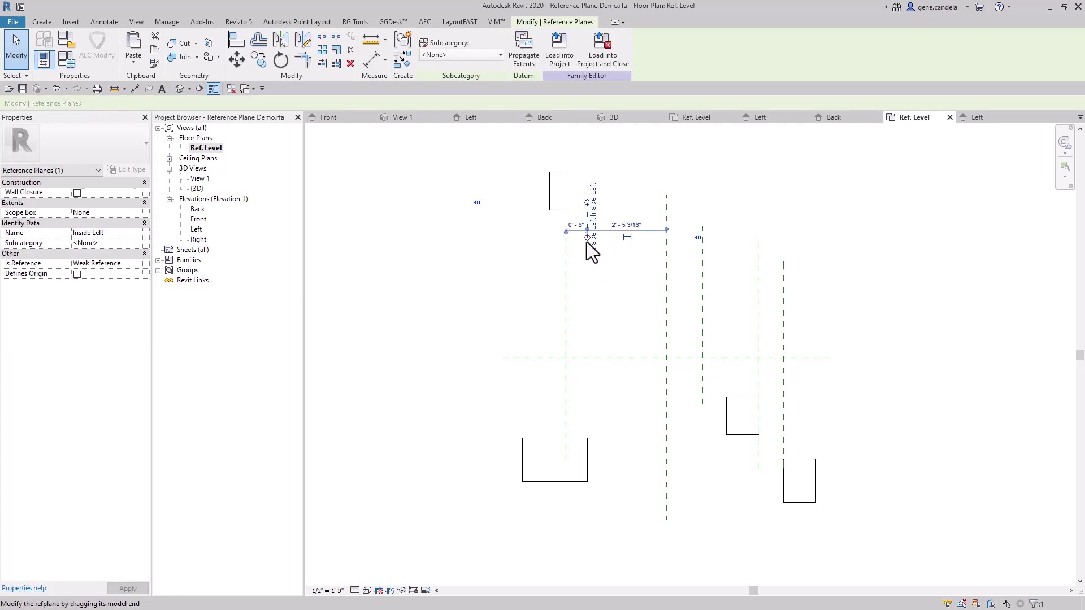
drag(587, 241, 598, 498)
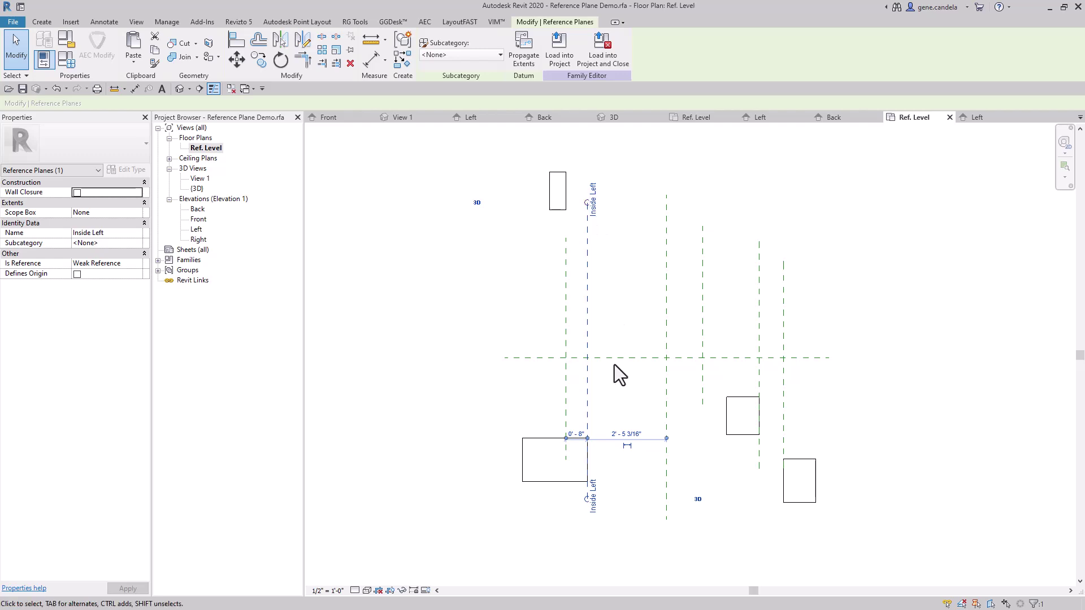
Move the lower-left extrusion box above the horizontal reference plane.
click(552, 451)
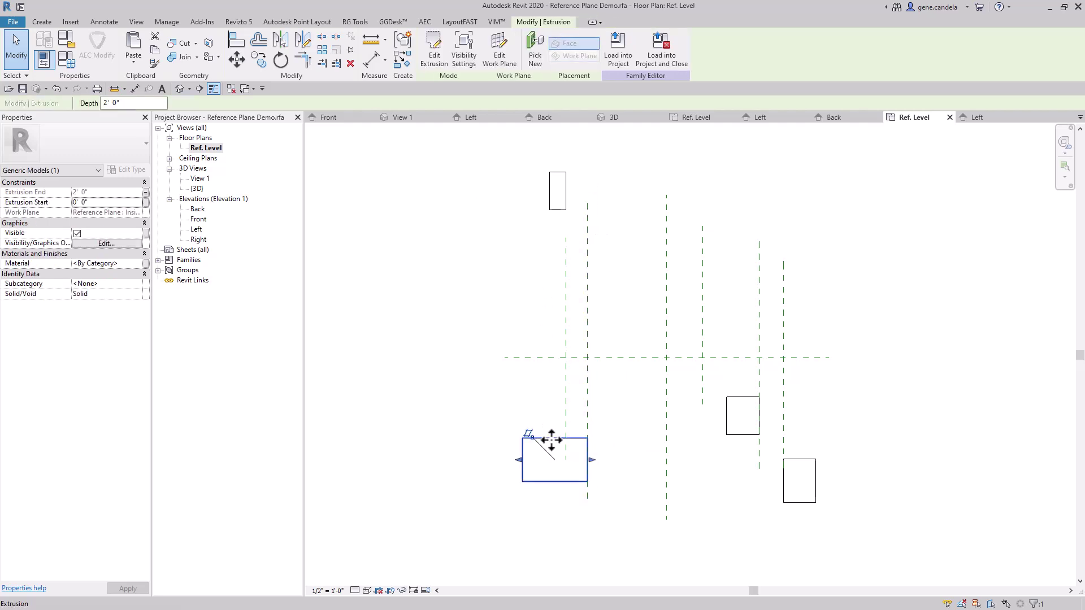
drag(551, 439, 551, 262)
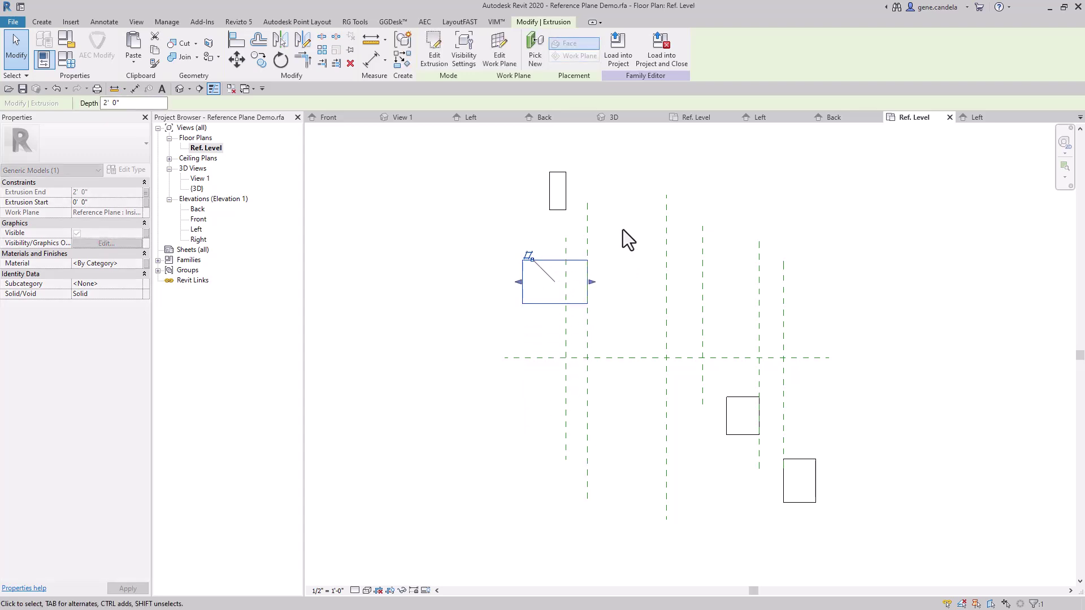
click(622, 212)
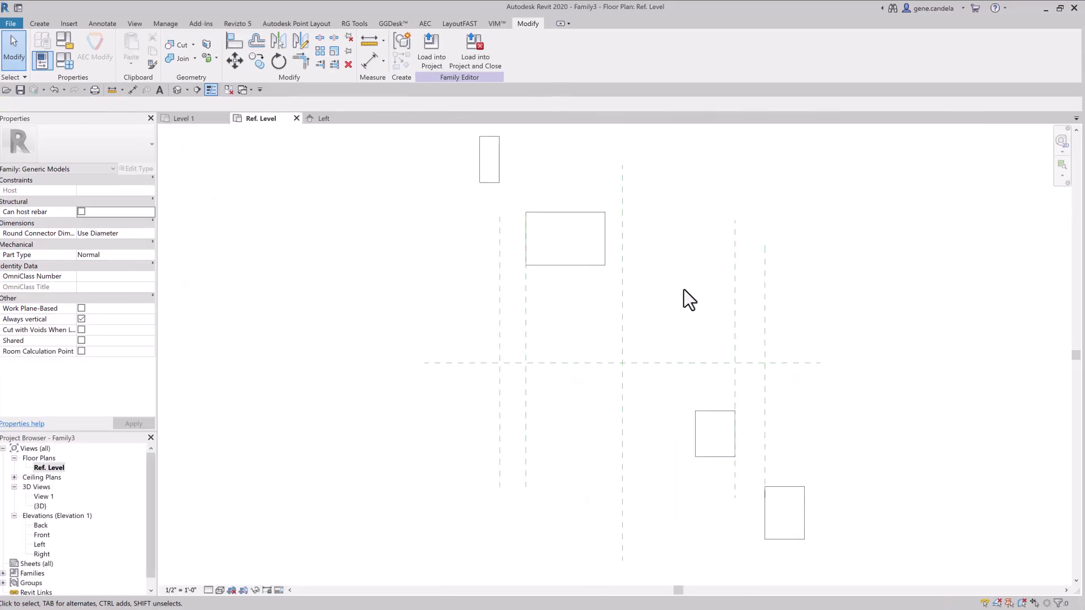
Add an aligned 6' - 8 3/8" dimension between the Left and Right reference planes.
middle_drag(684, 289, 679, 337)
click(371, 64)
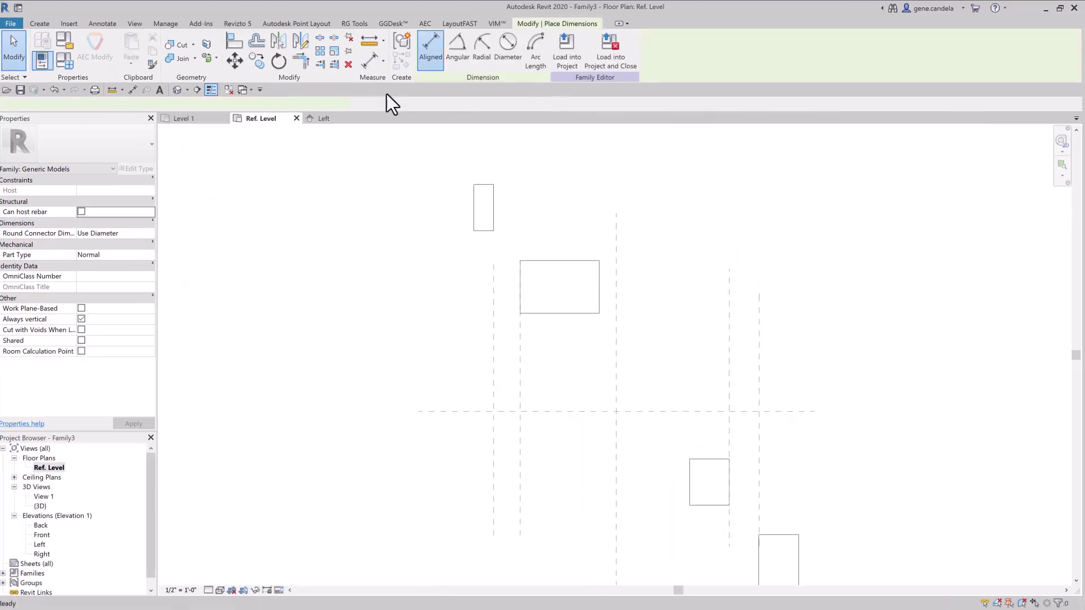
click(491, 350)
click(758, 378)
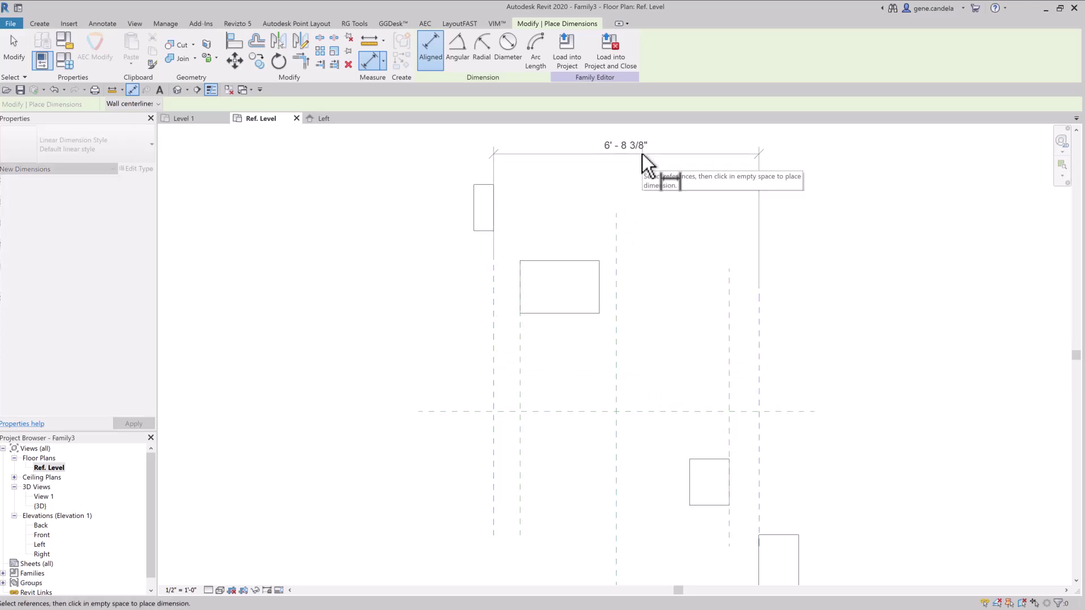
click(644, 154)
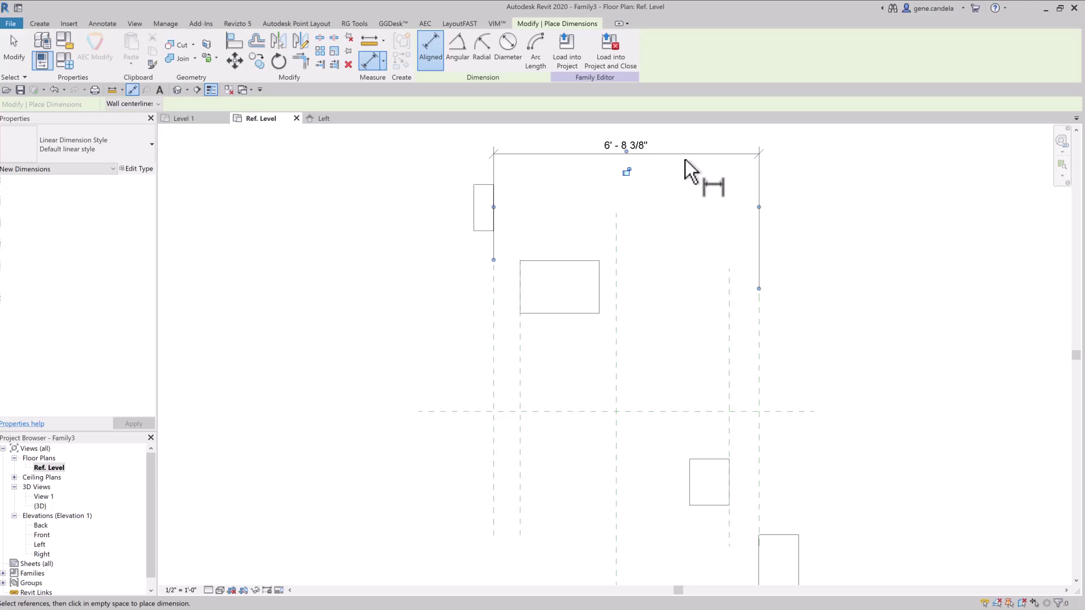
Use Find Referring Views on the dimension to open the Back elevation.
right_click(628, 174)
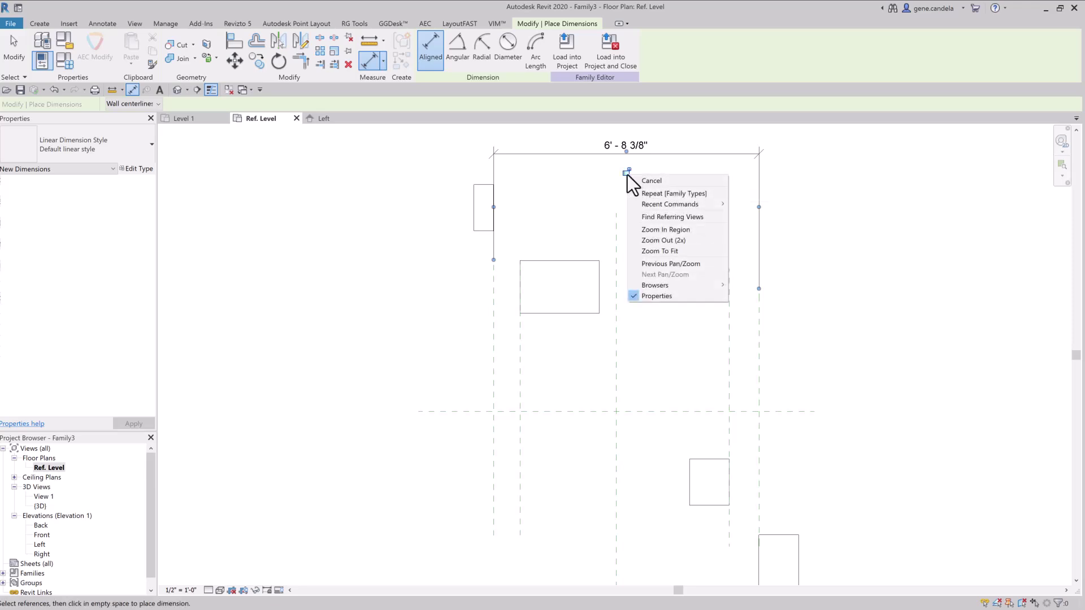
click(662, 218)
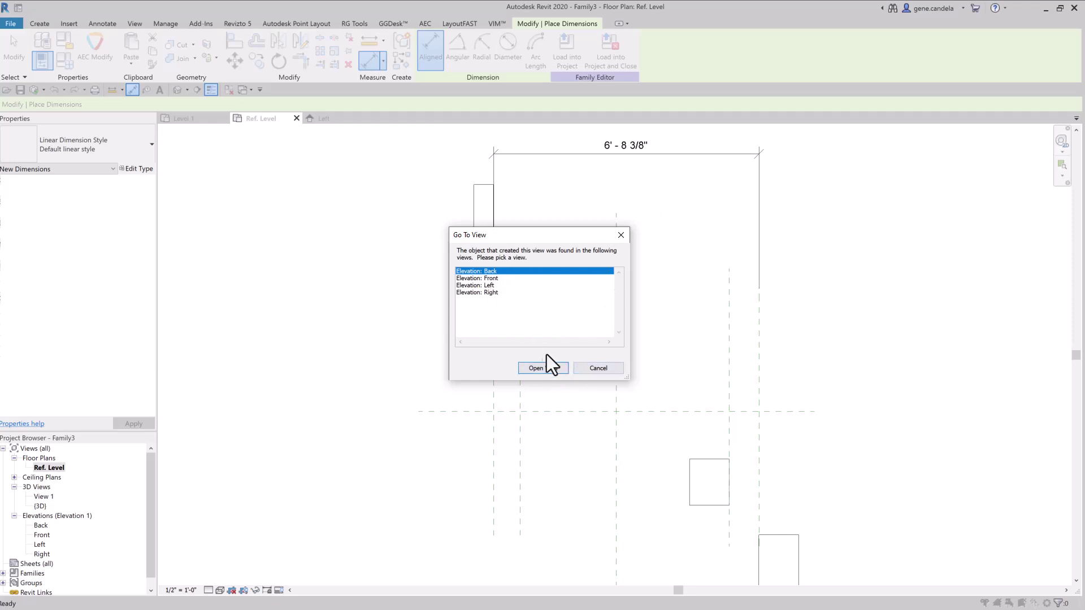
click(539, 369)
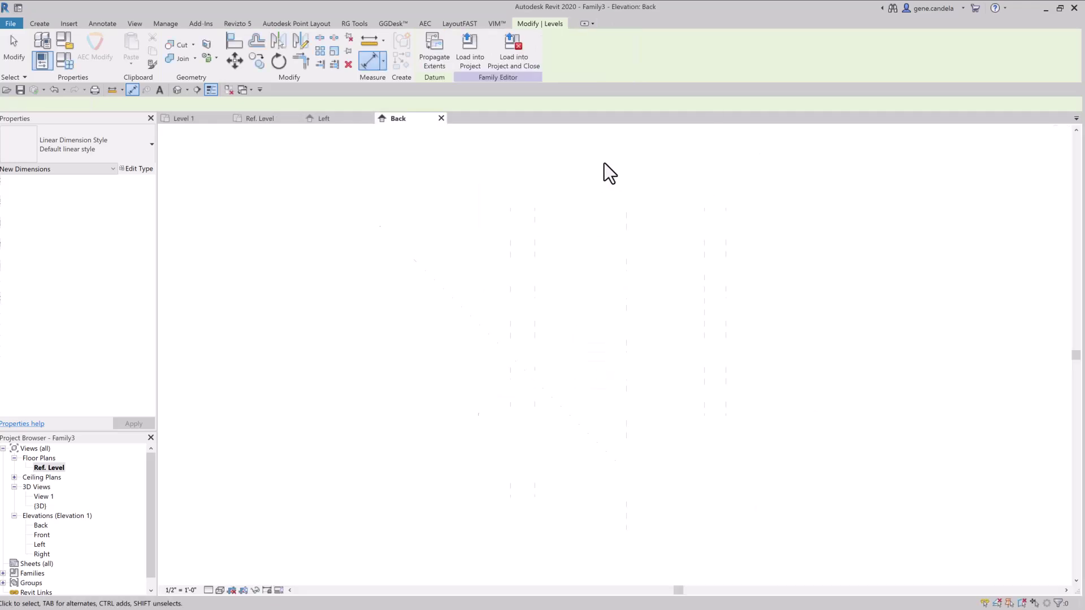
click(59, 469)
click(73, 470)
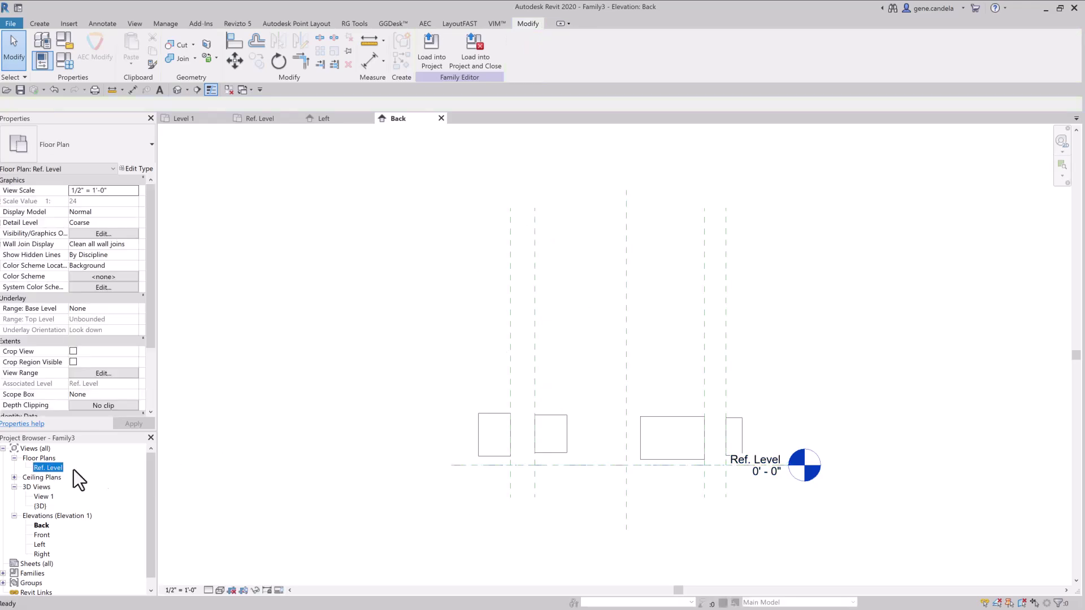
In the Ref. Level plan, review the dimension's related elements via Show Related.
double_click(43, 467)
click(613, 151)
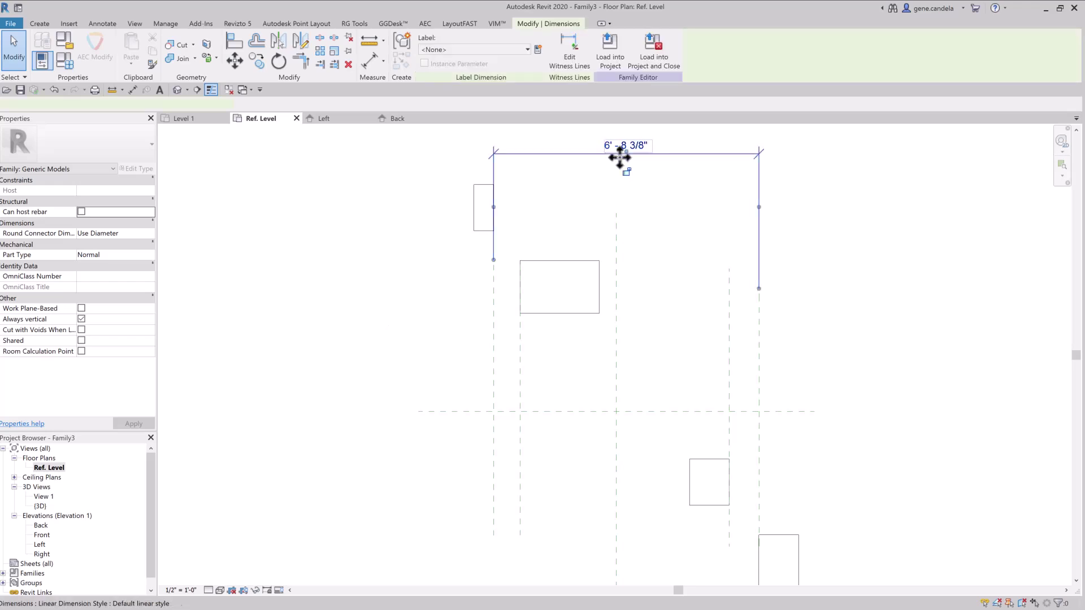
right_click(626, 171)
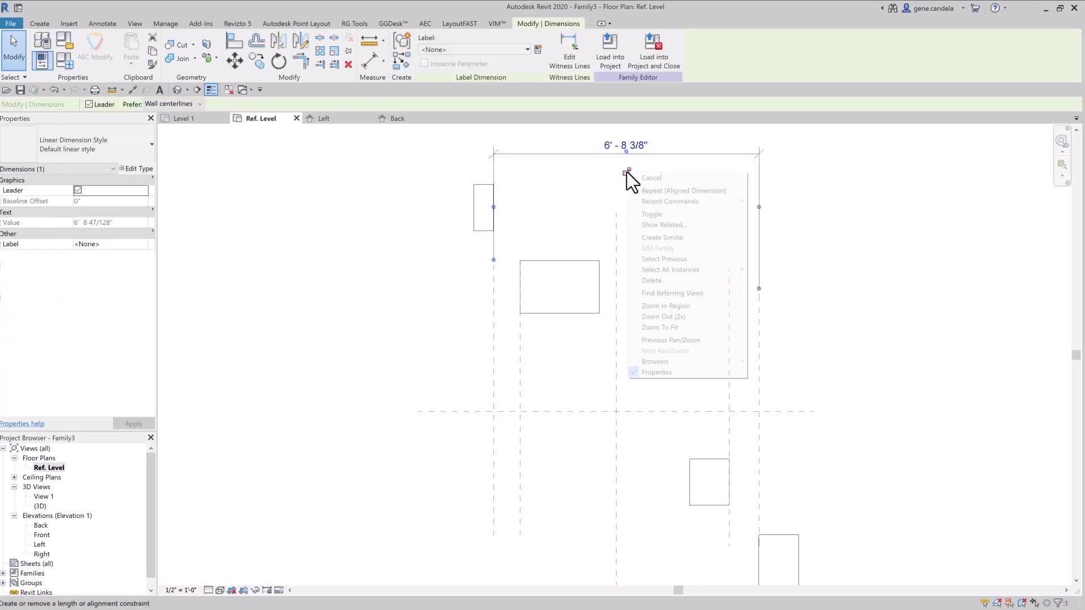
click(691, 224)
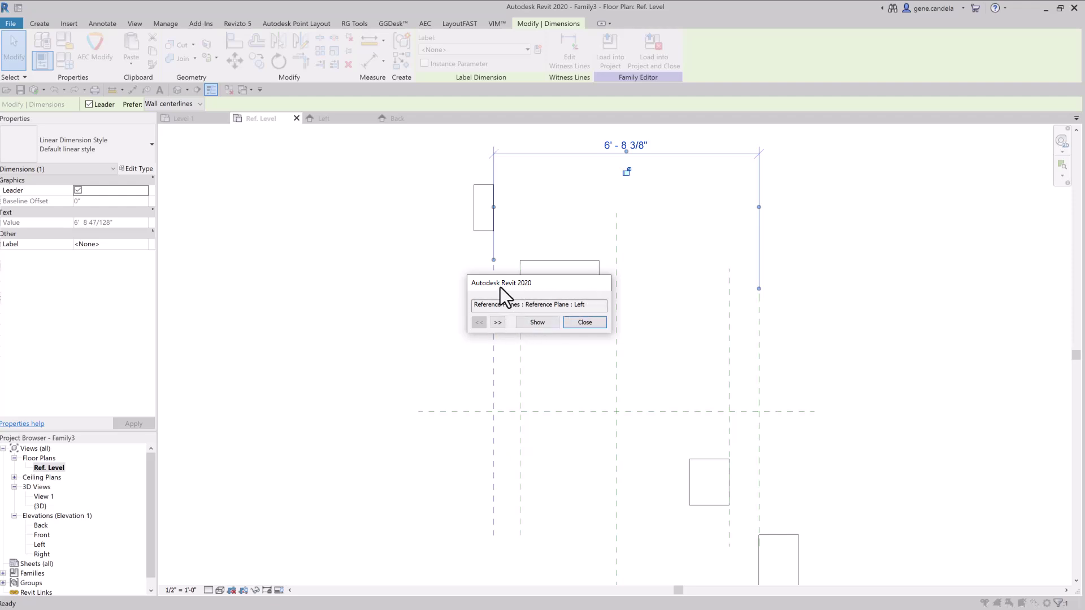
click(497, 323)
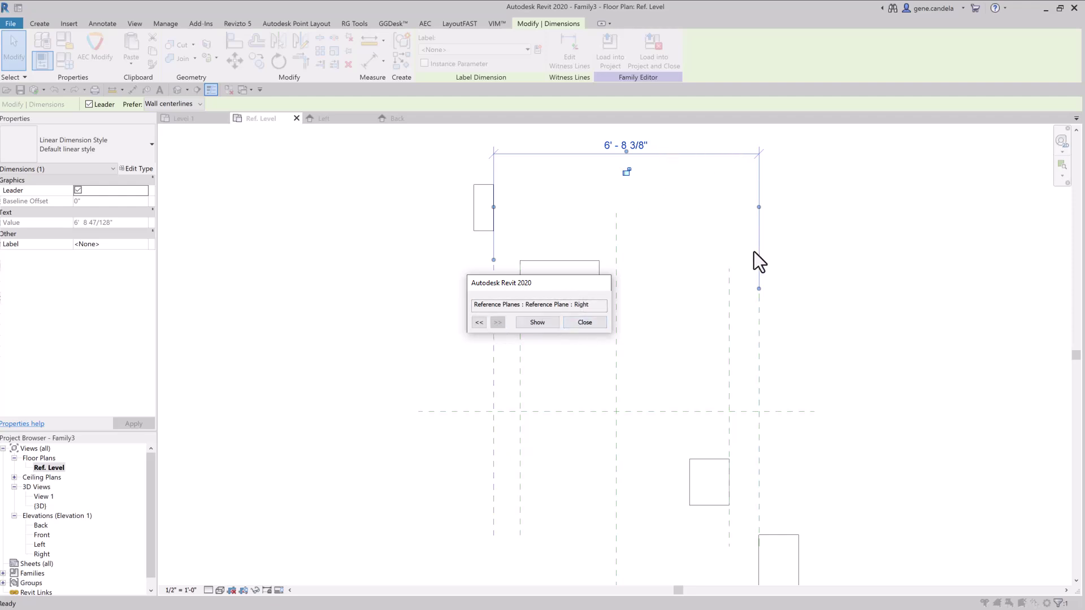
click(585, 322)
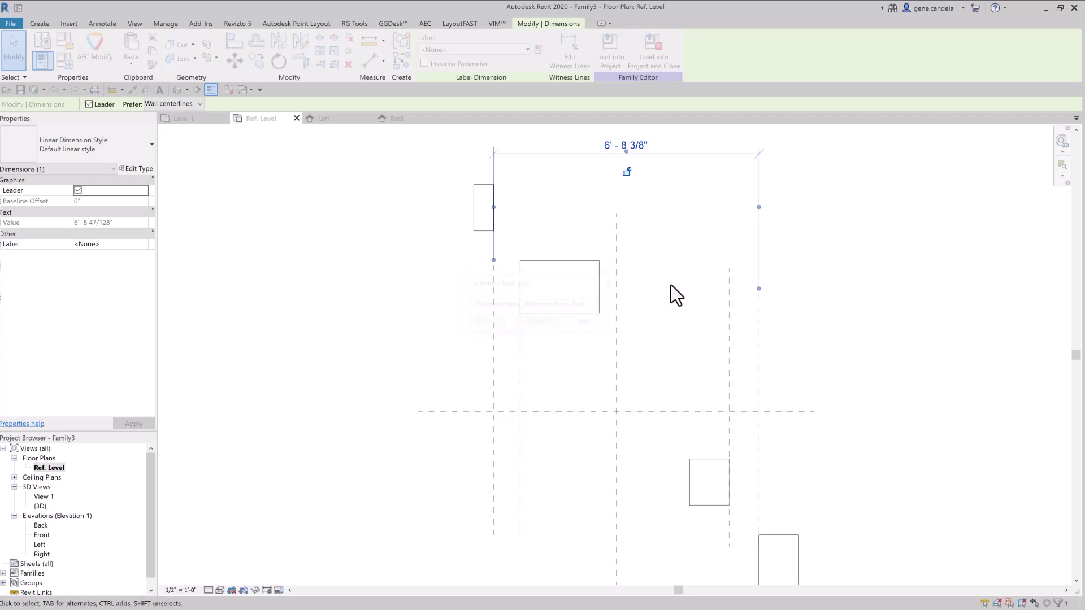
Reattach the dimension's right end to the extrusion edge, reading 5' - 11 3/8", and verify.
drag(758, 207, 730, 482)
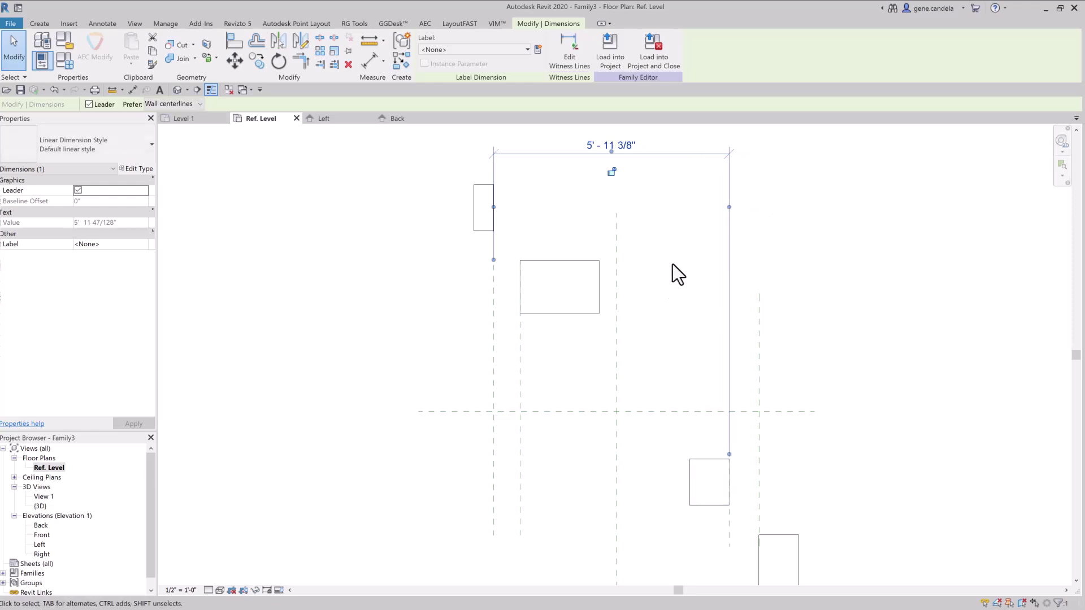
right_click(611, 172)
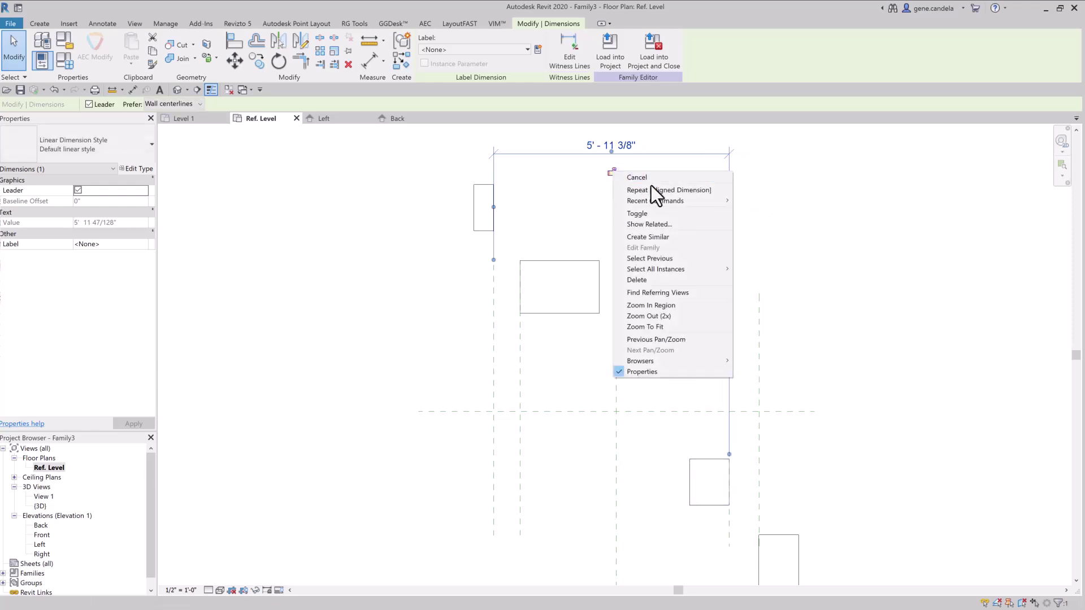
click(656, 225)
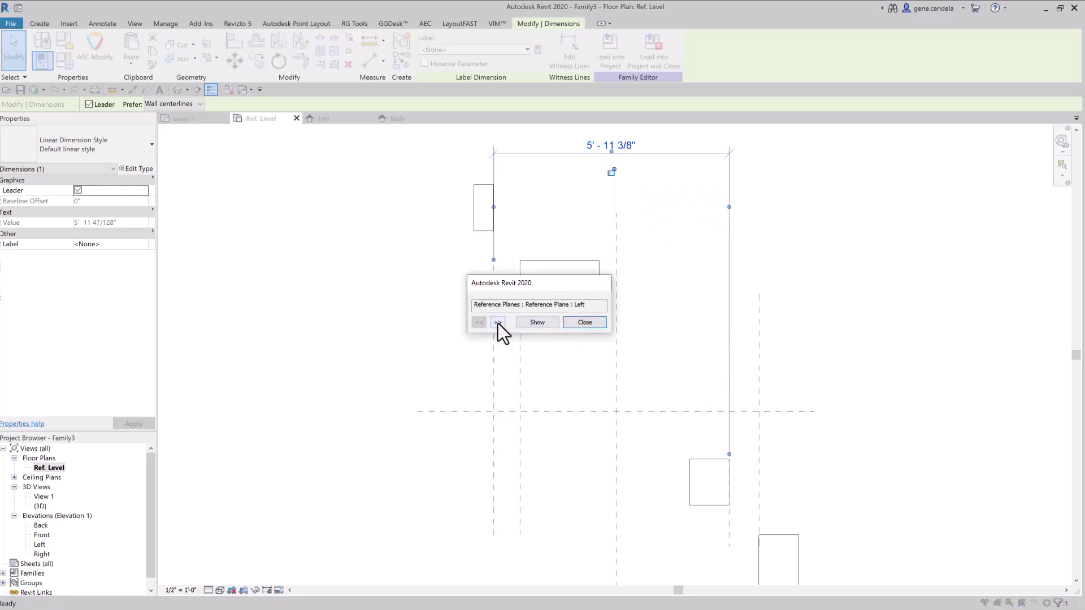
click(497, 322)
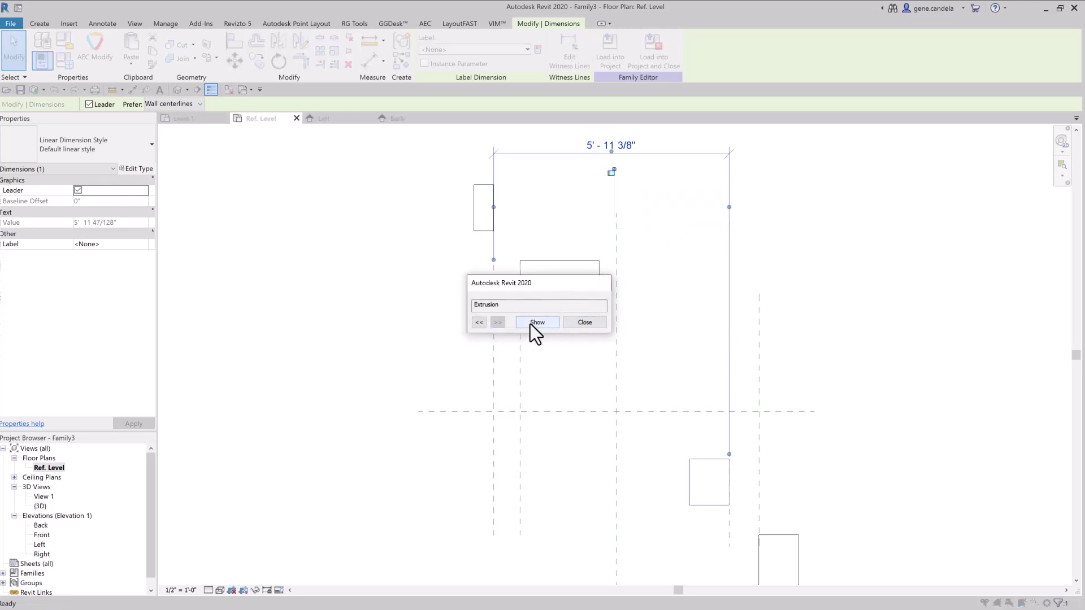
click(534, 323)
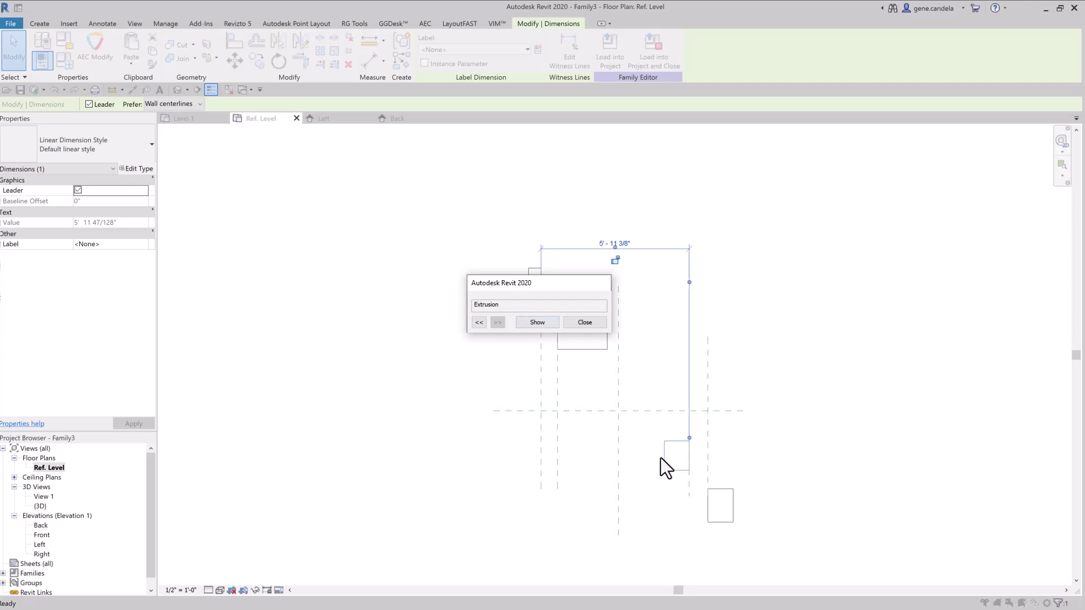
click(584, 322)
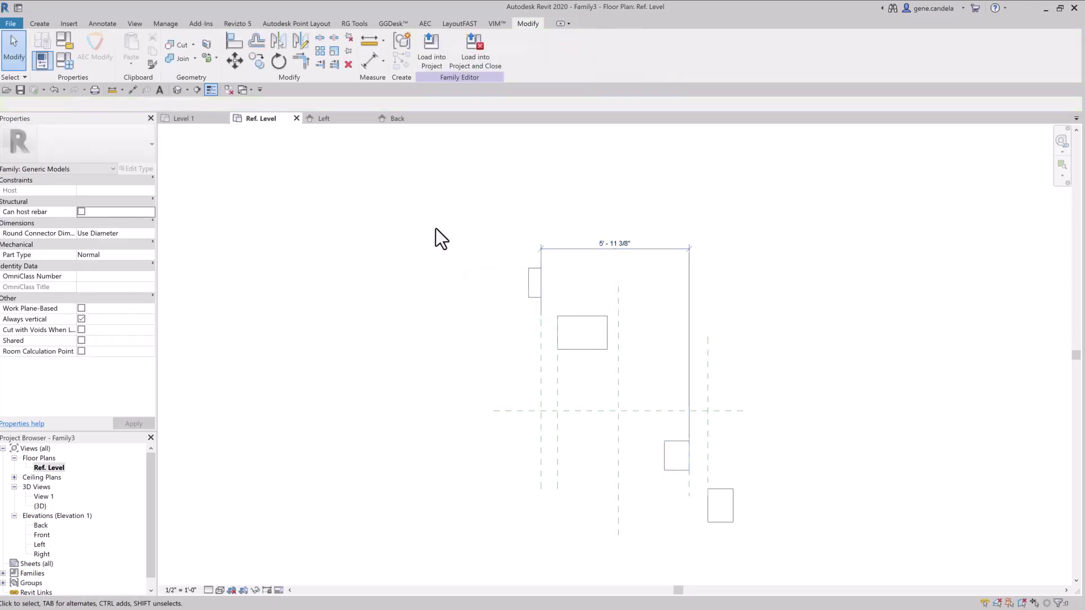
click(169, 24)
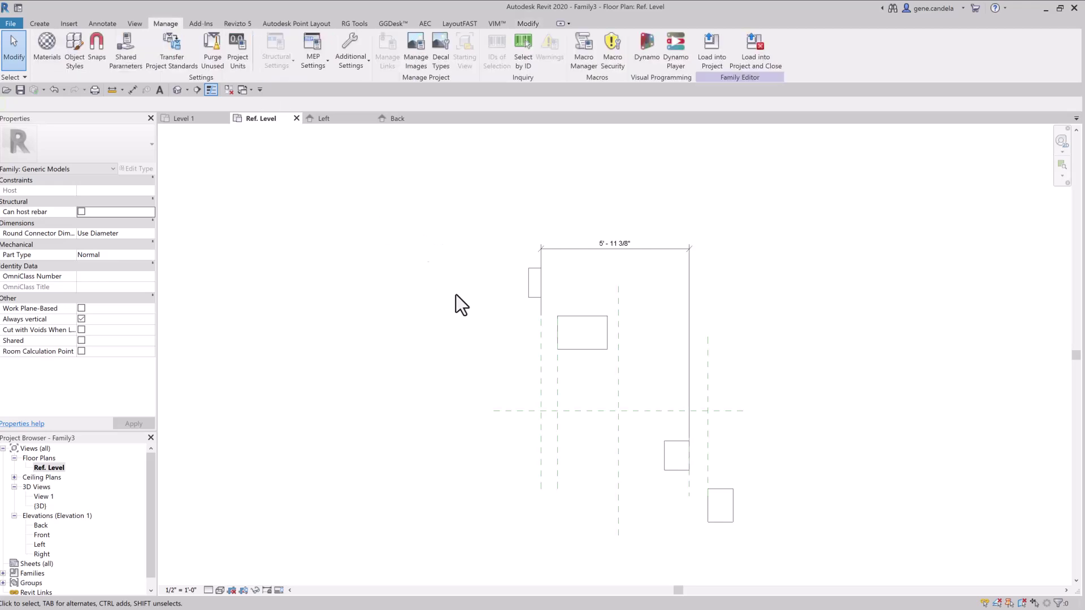
click(540, 392)
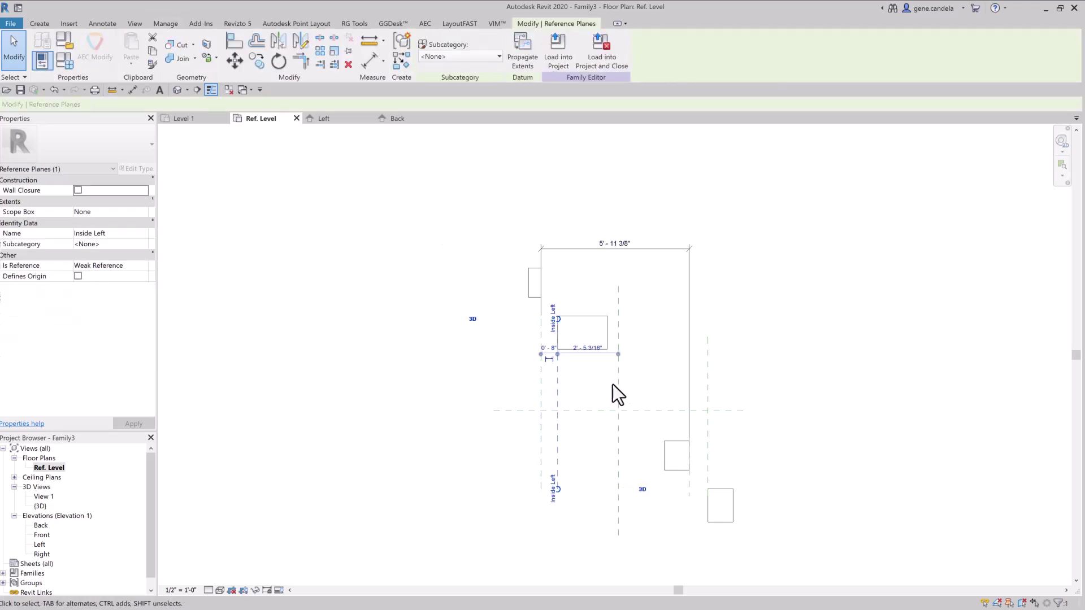
click(571, 378)
scroll(571, 378, up, 3)
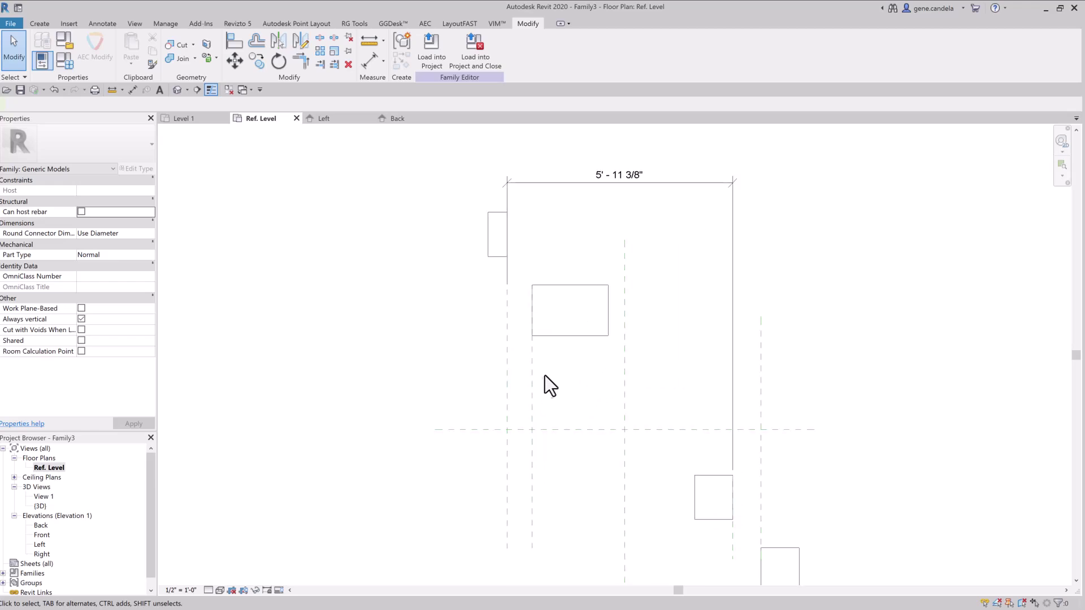
drag(544, 375, 494, 384)
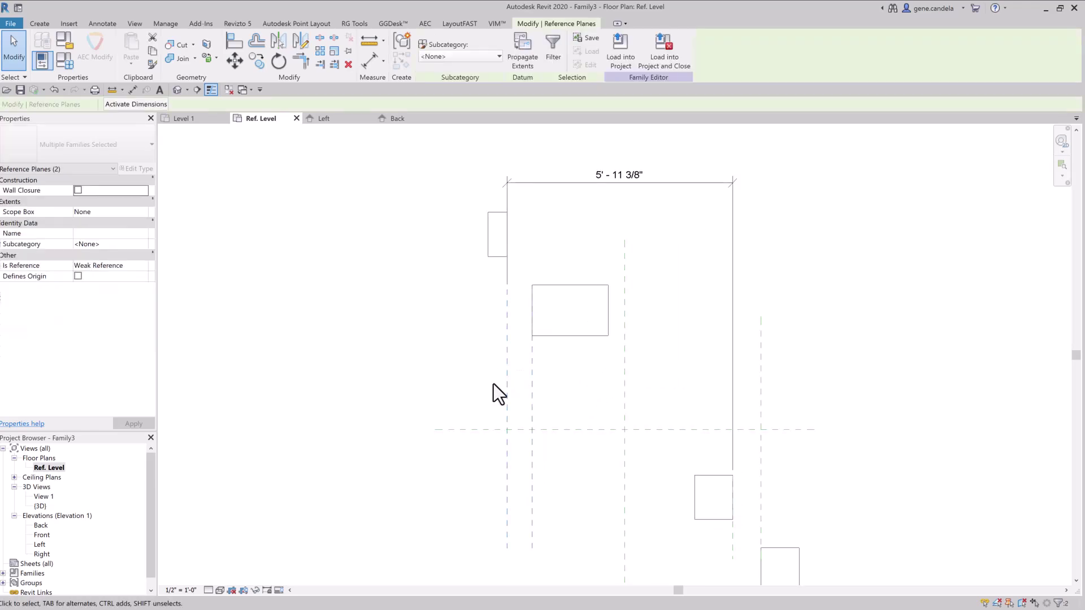
click(141, 266)
click(143, 266)
click(364, 286)
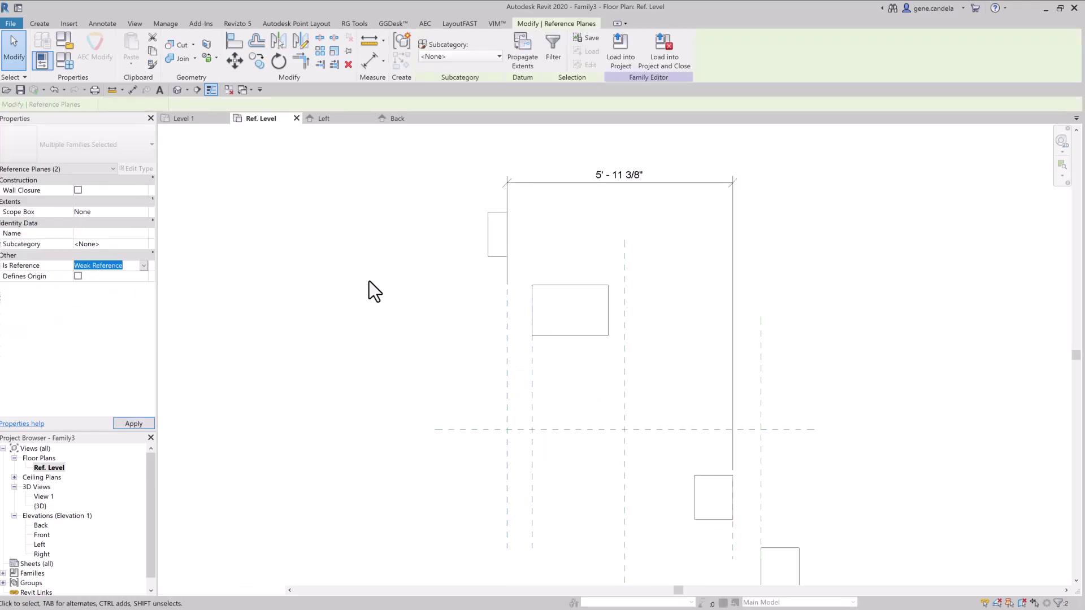
click(517, 385)
drag(545, 375, 523, 383)
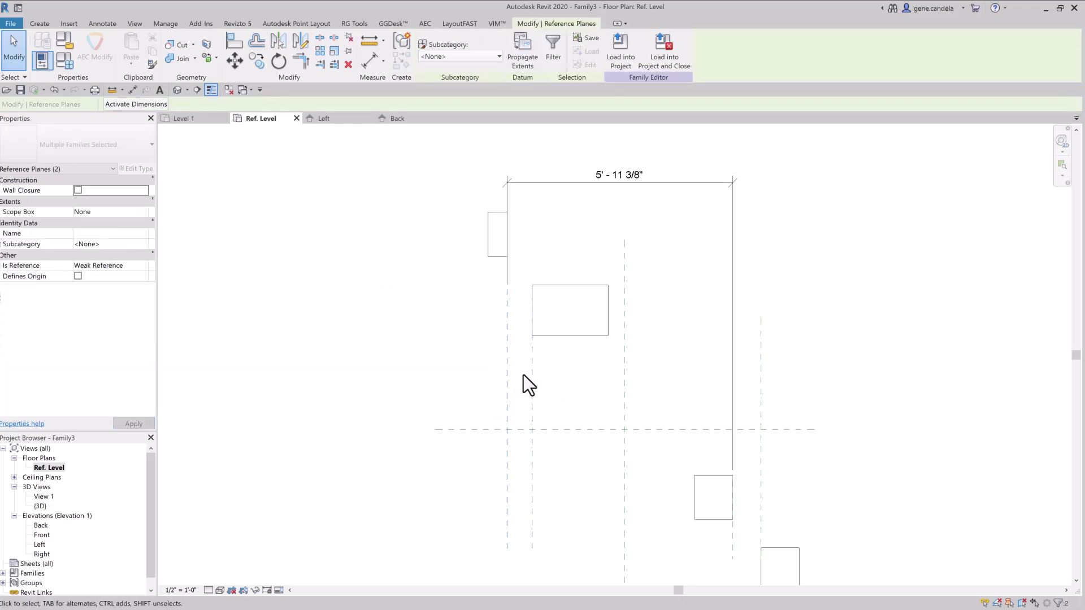
Show Object Styles' Annotation Objects with a widened Category column listing Reference Plane subcategories.
click(564, 377)
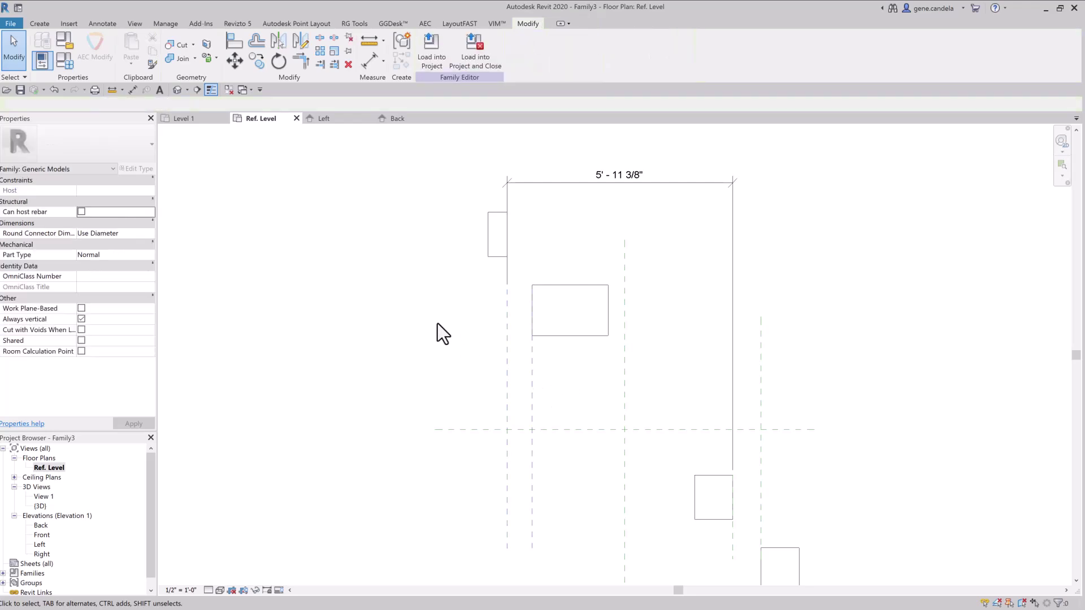
click(164, 25)
click(82, 54)
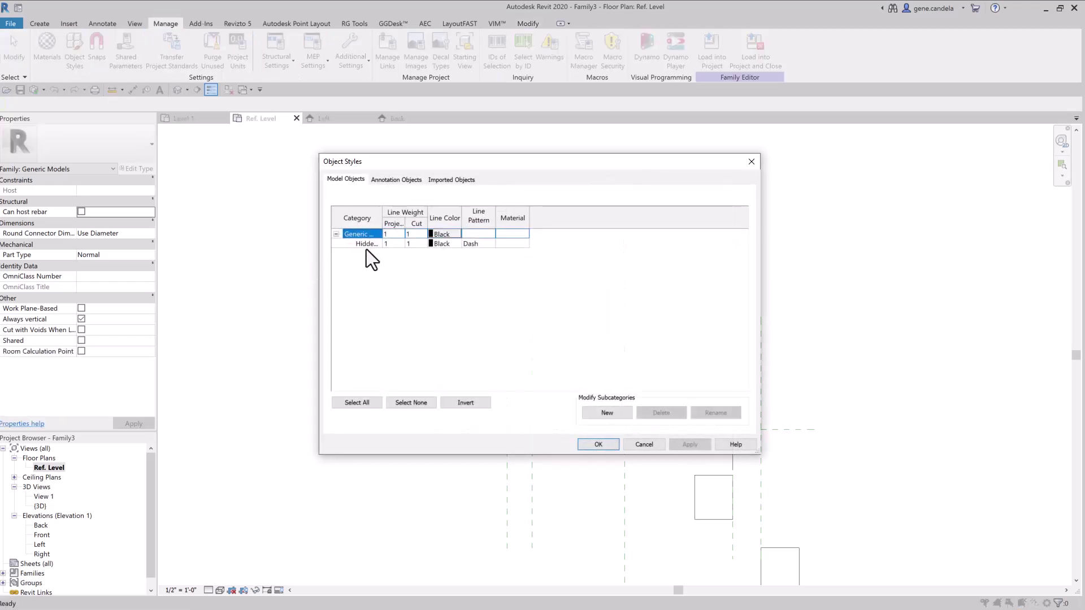
click(390, 180)
drag(423, 164, 372, 169)
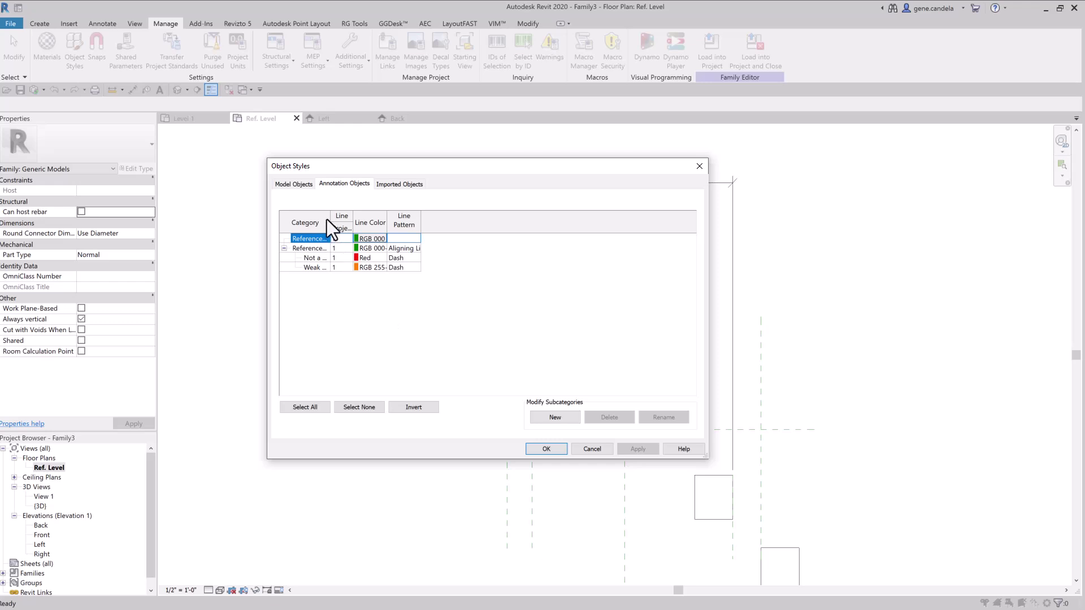
drag(330, 220, 385, 220)
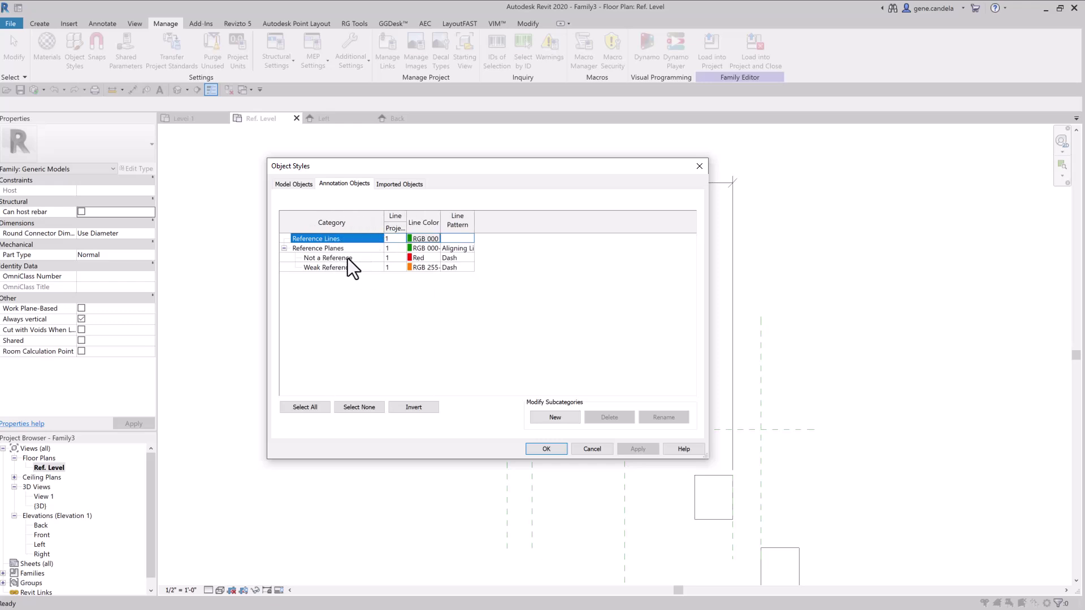
Close Object Styles and set the Left reference plane's Is Reference to Strong Reference.
click(534, 447)
click(507, 339)
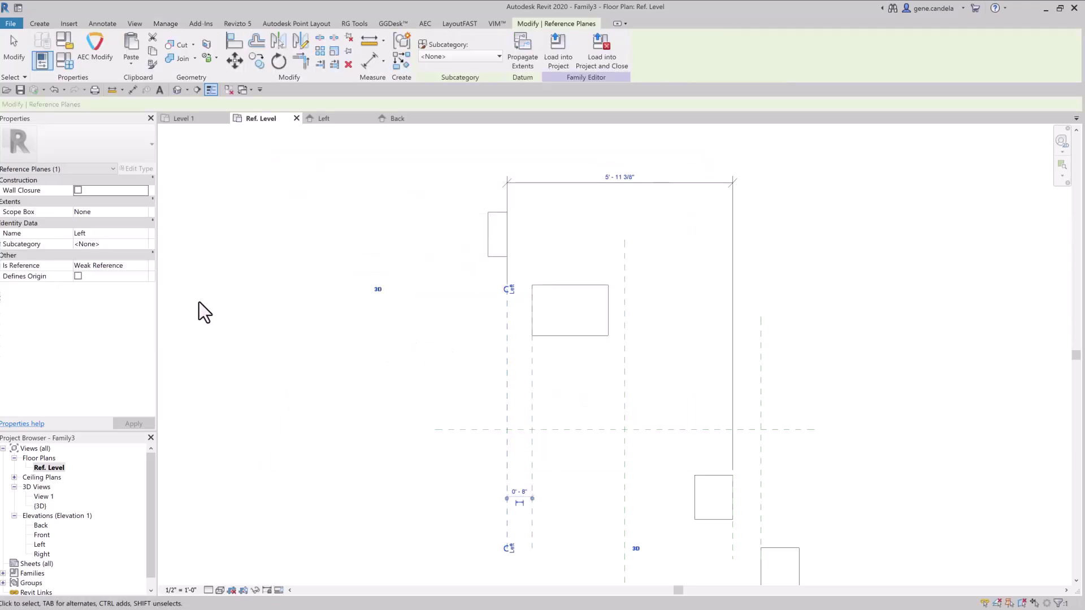
click(144, 265)
click(130, 282)
click(410, 336)
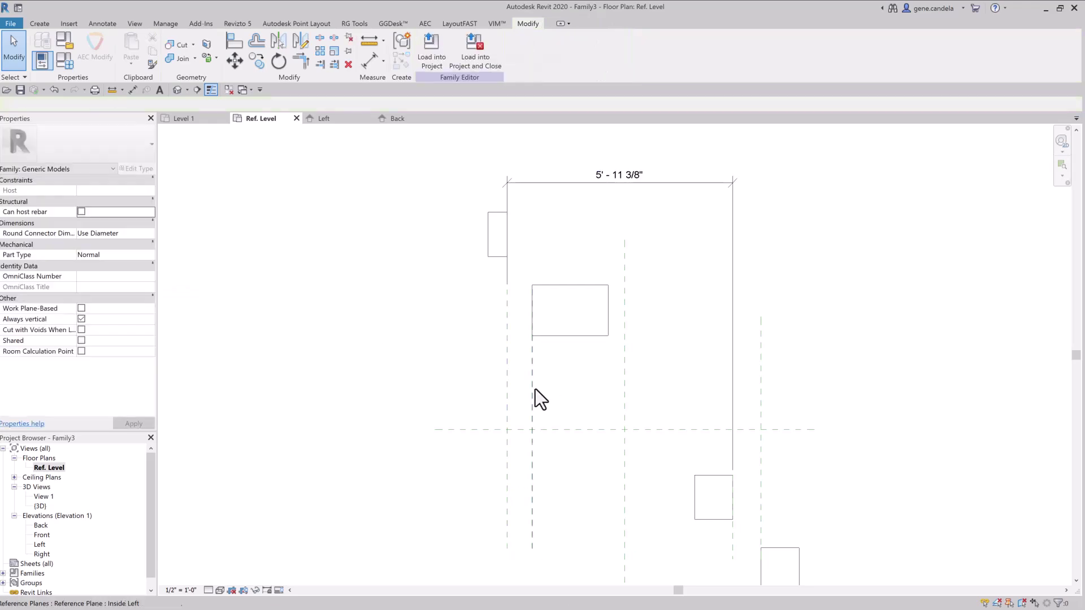
Assign the Inside Left and Inside Right planes to the Weak Reference subcategory.
click(532, 390)
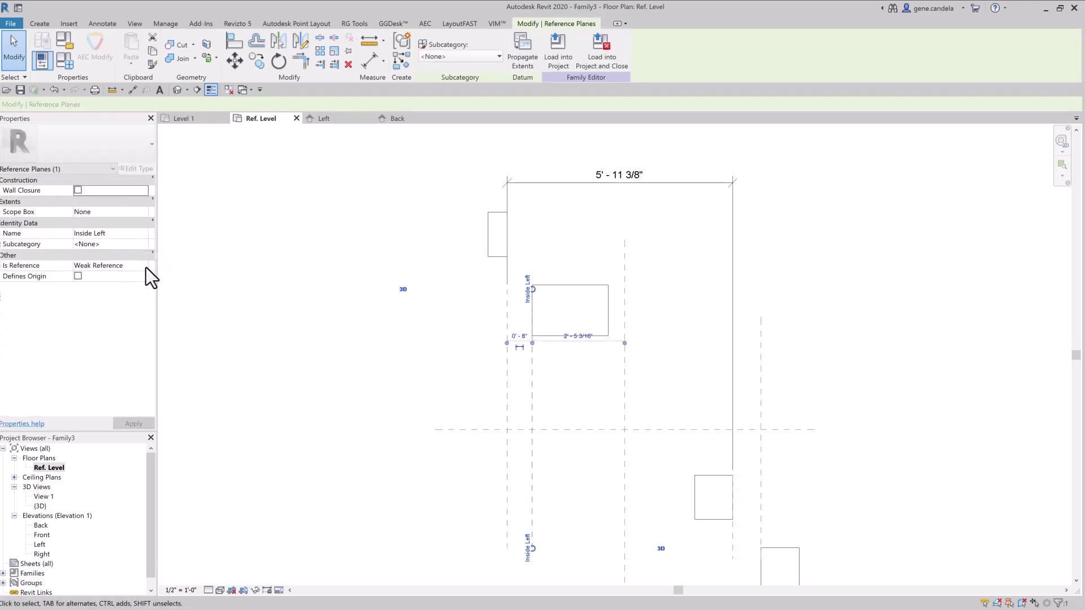
click(145, 266)
key(Escape)
click(144, 246)
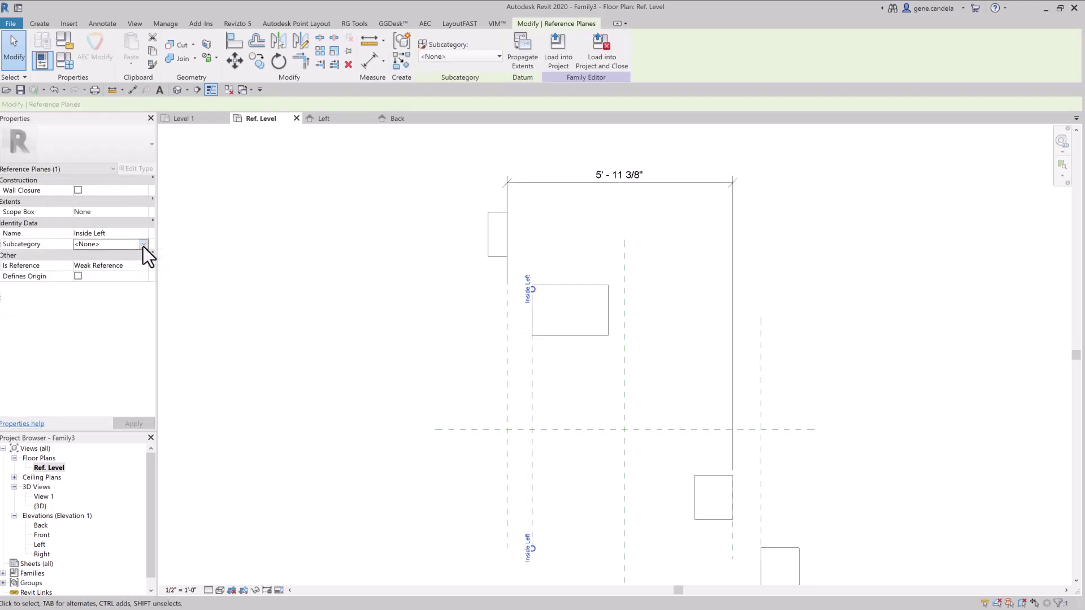
click(99, 273)
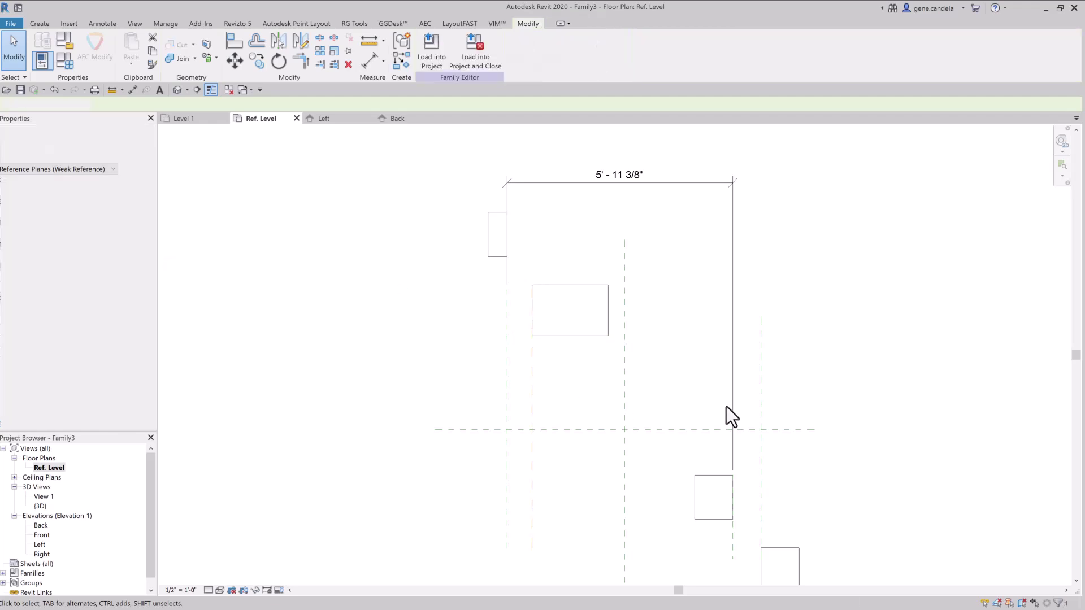
key(Escape)
click(731, 543)
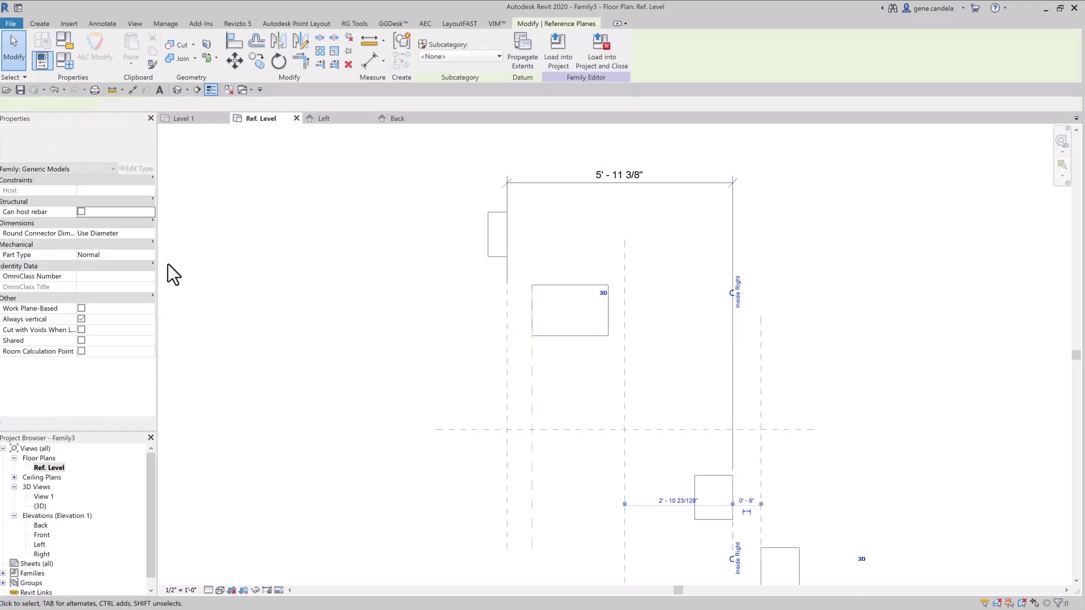
click(144, 246)
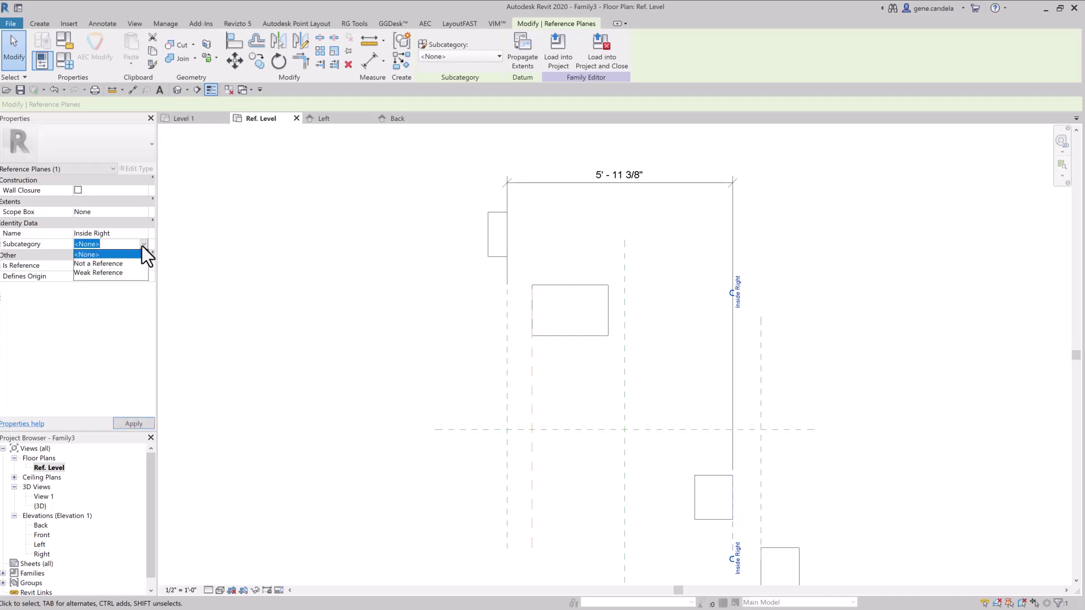
click(103, 273)
key(Escape)
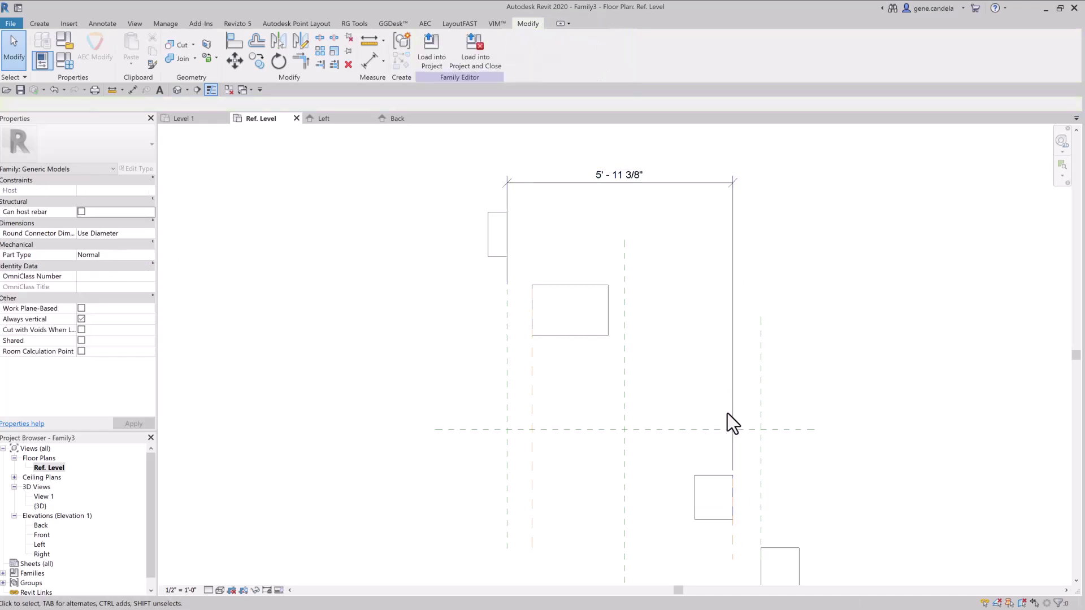
Shorten the right witness line of the overall width dimension.
click(731, 416)
drag(714, 351, 716, 283)
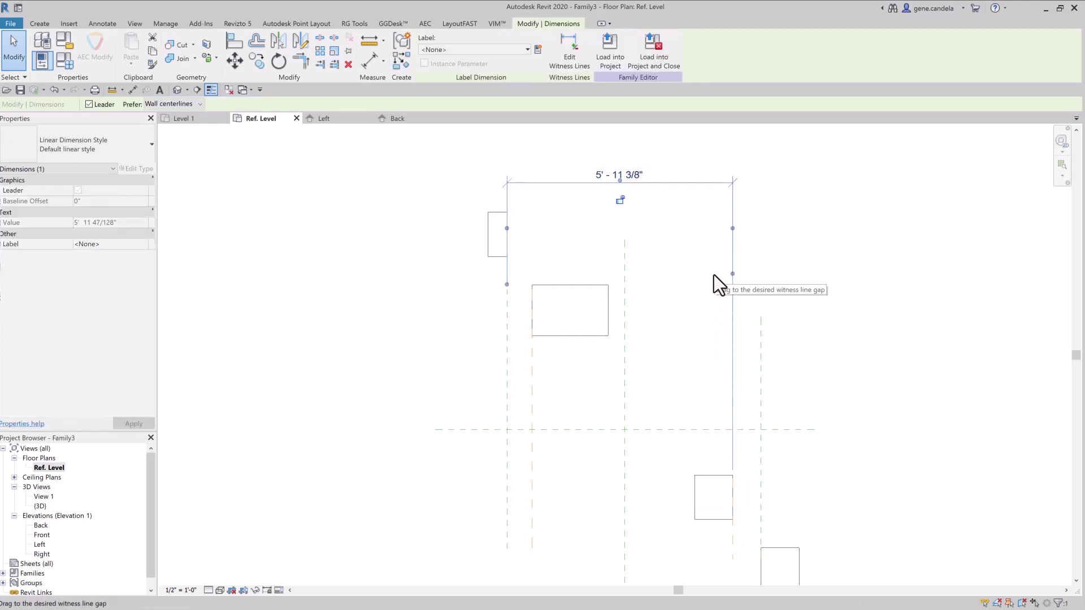
click(668, 294)
Draw a new vertical reference plane in the Ref. Level plan.
click(41, 24)
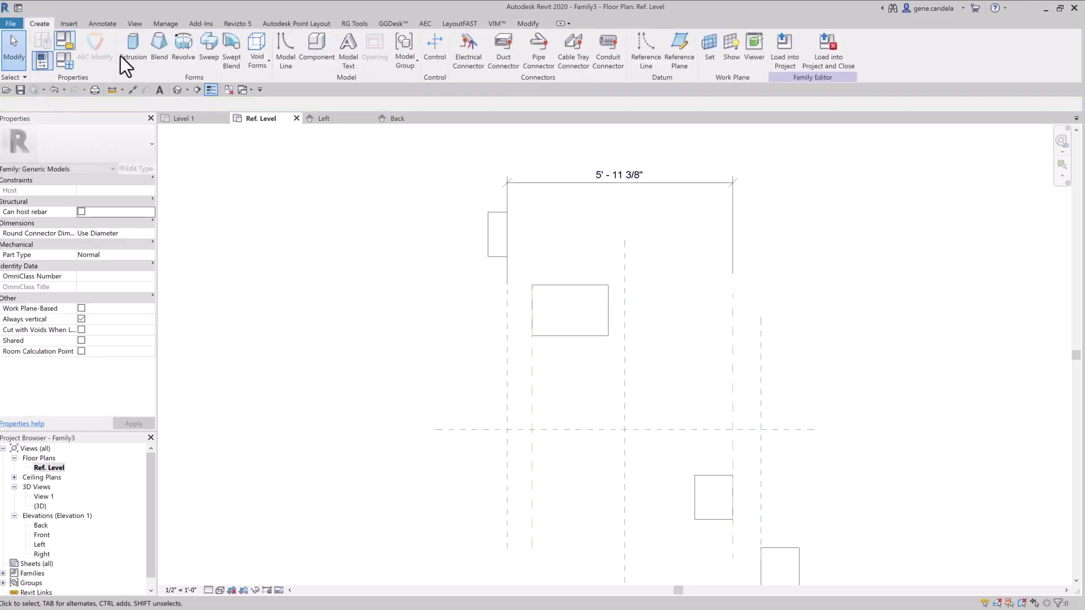
click(681, 46)
click(666, 275)
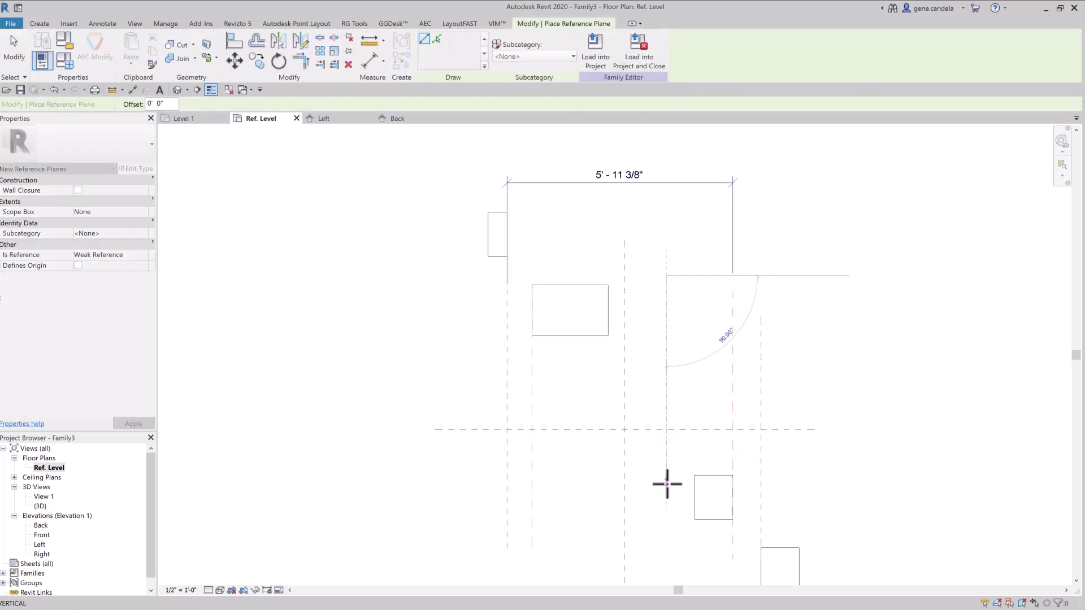
click(666, 484)
key(Escape)
Set the new plane's Is Reference and Subcategory to Not a Reference, then check its colour.
click(140, 266)
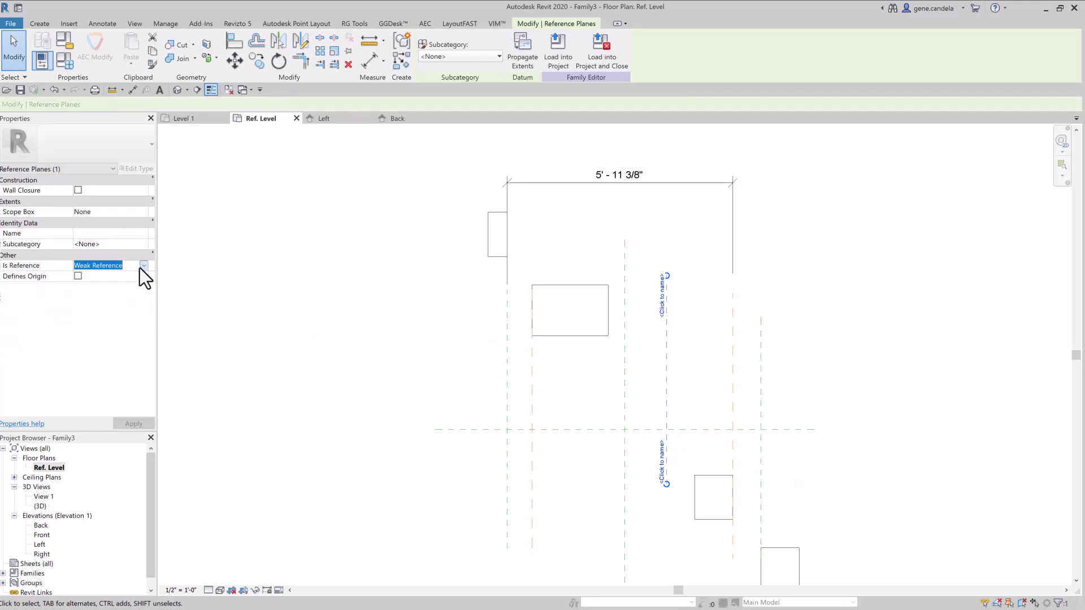
click(143, 267)
click(141, 245)
click(144, 244)
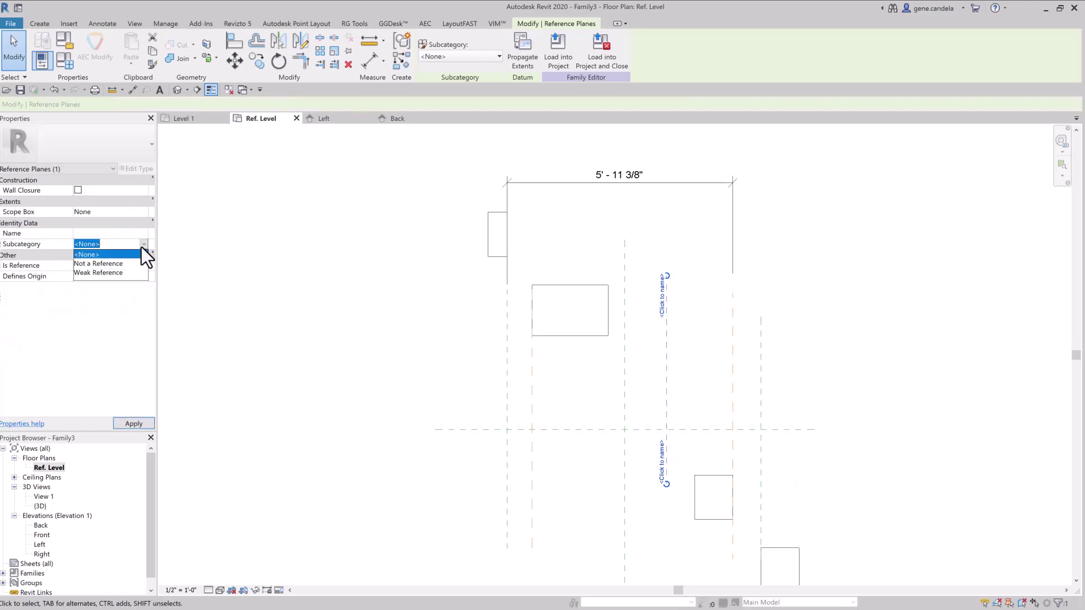
click(422, 332)
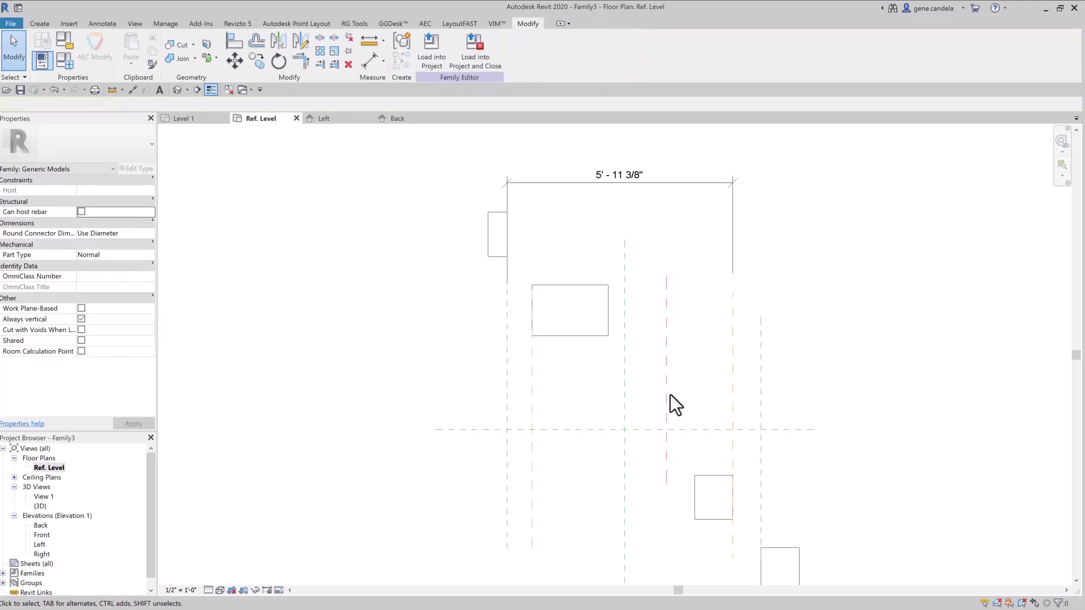
scroll(686, 415, up, 2)
middle_drag(685, 418, 774, 375)
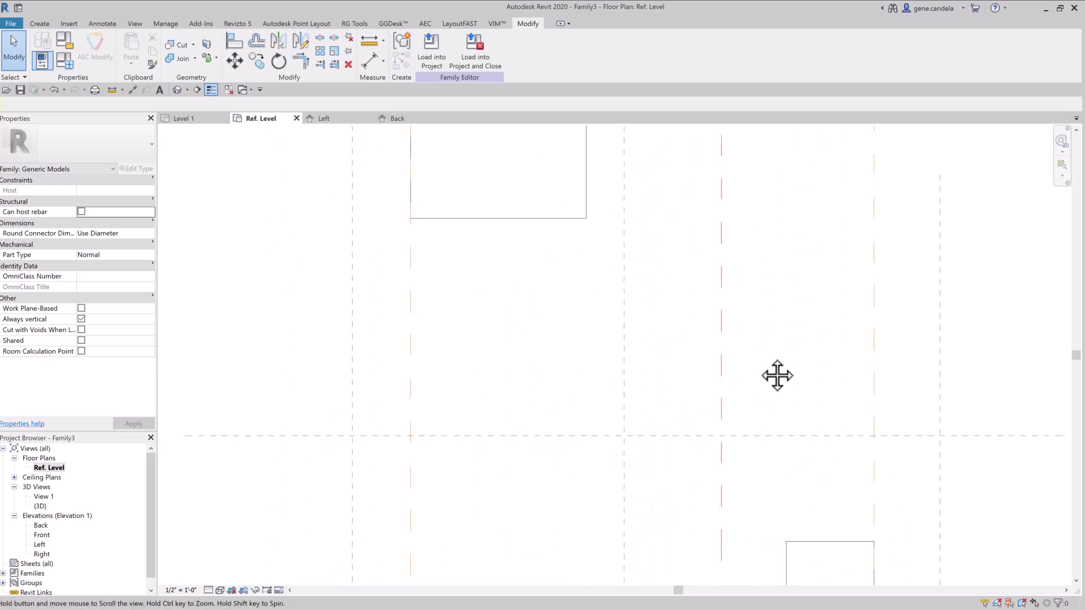
scroll(768, 361, down, 4)
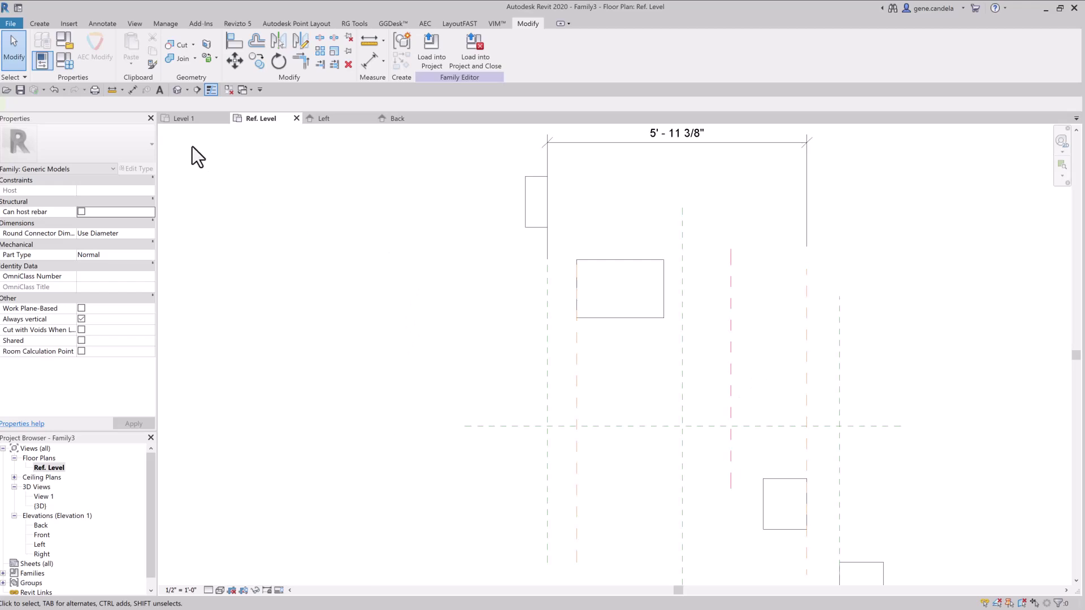
Switch to Project3's Level 1 plan, cancelling the Project Not Saved Recently reminder.
click(183, 118)
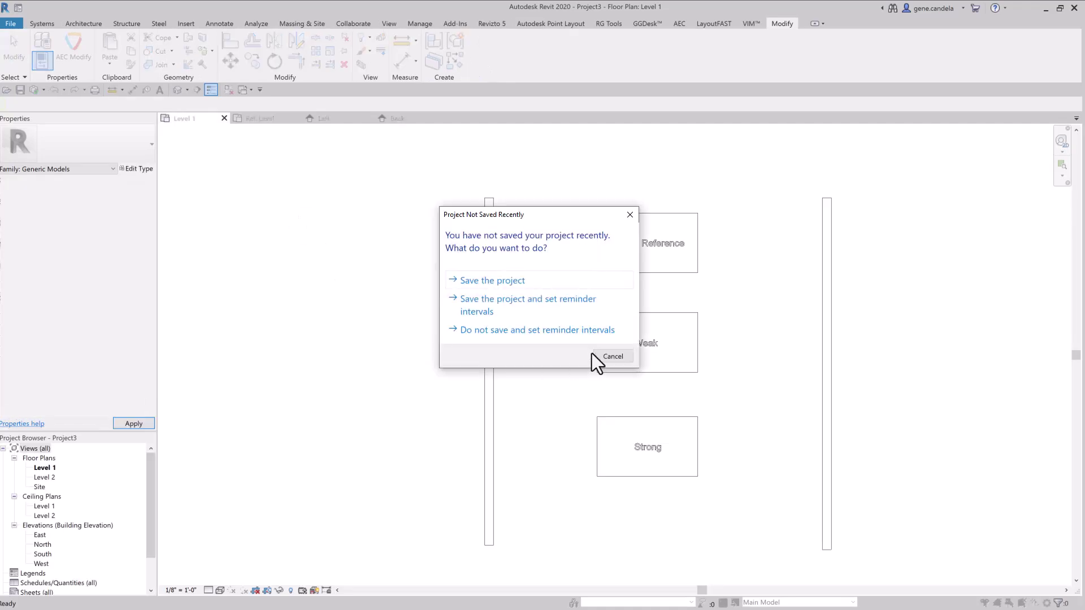
click(593, 355)
scroll(718, 344, up, 1)
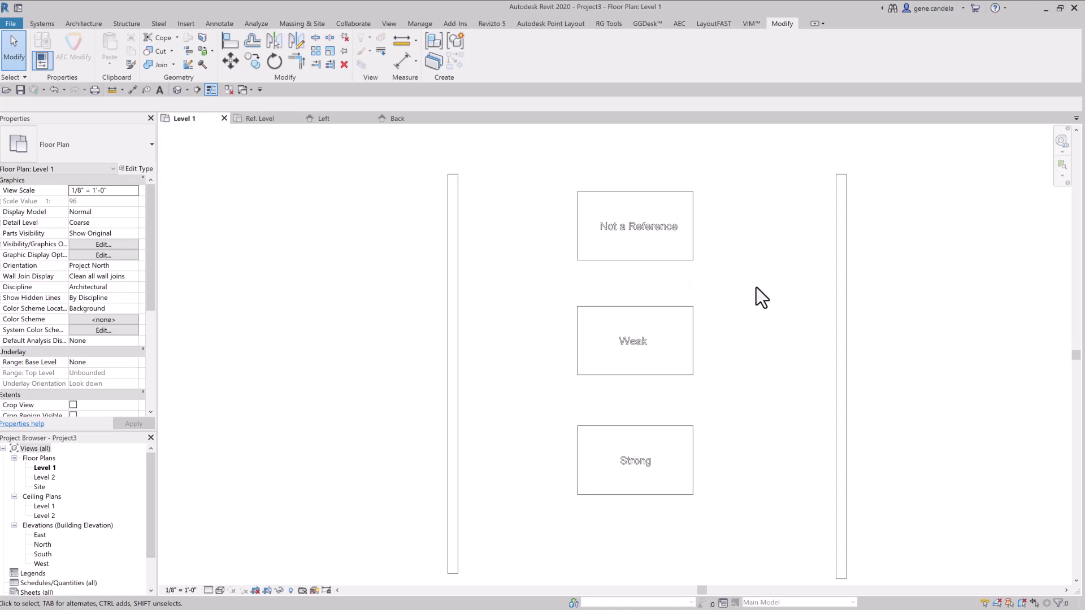
Align the Strong box's right and left edges to the right and left walls.
key(a)
key(l)
click(837, 436)
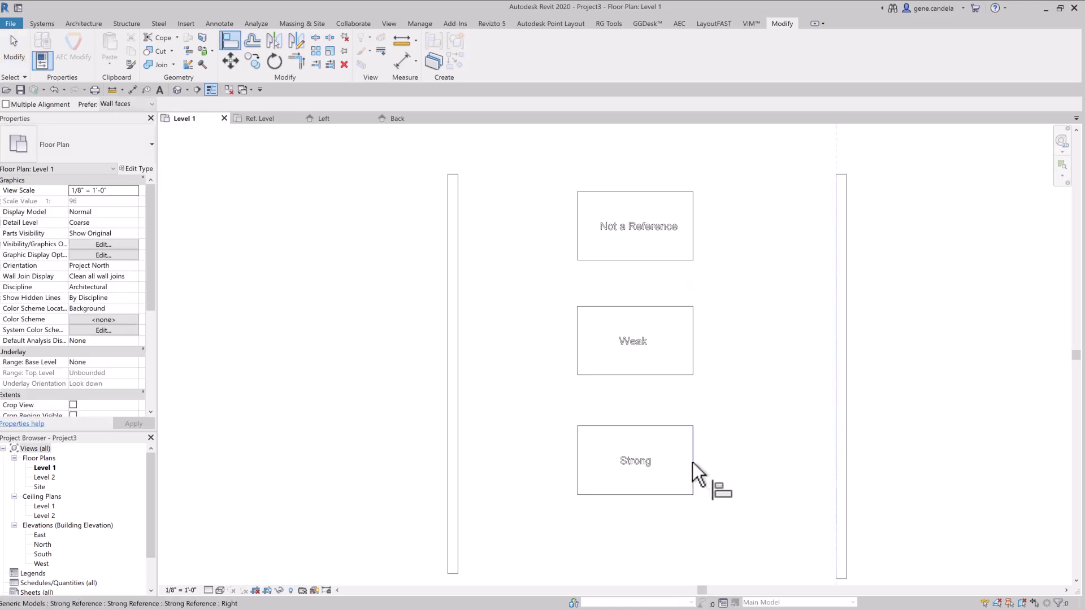
click(693, 462)
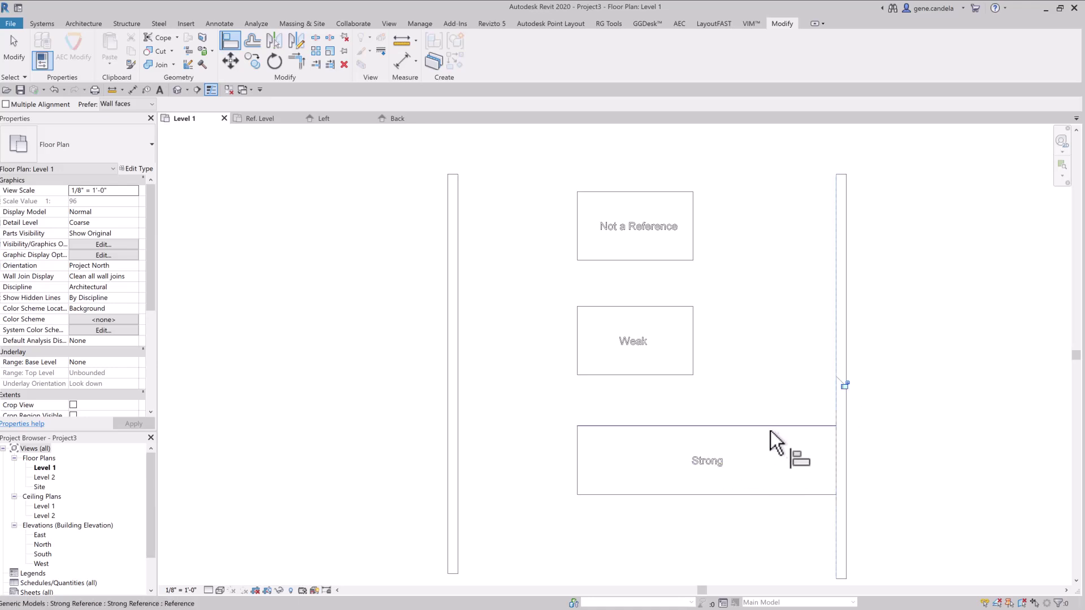
click(456, 455)
click(578, 458)
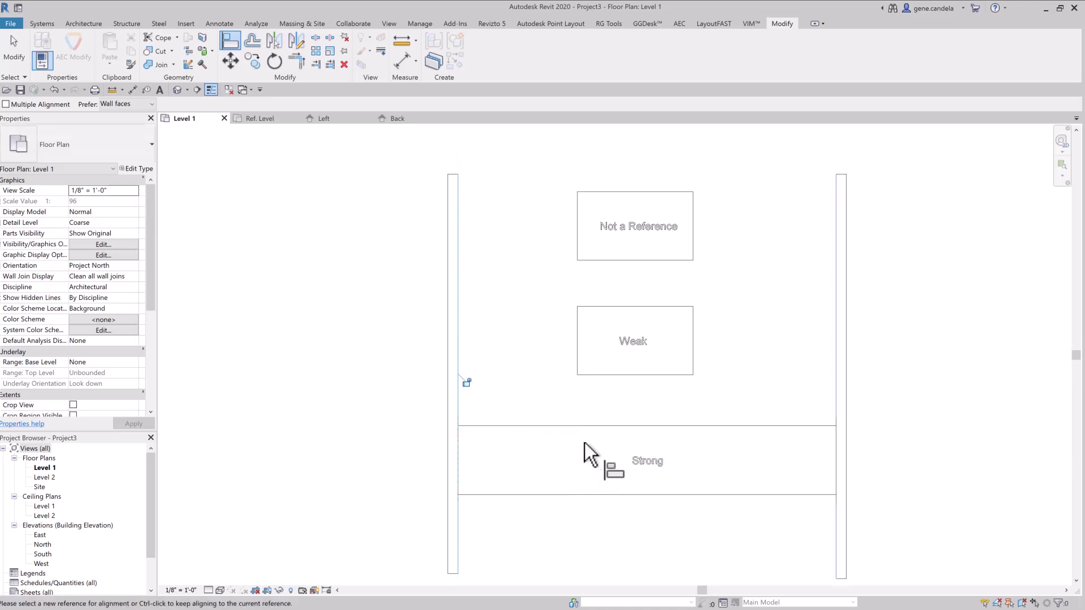
key(Escape)
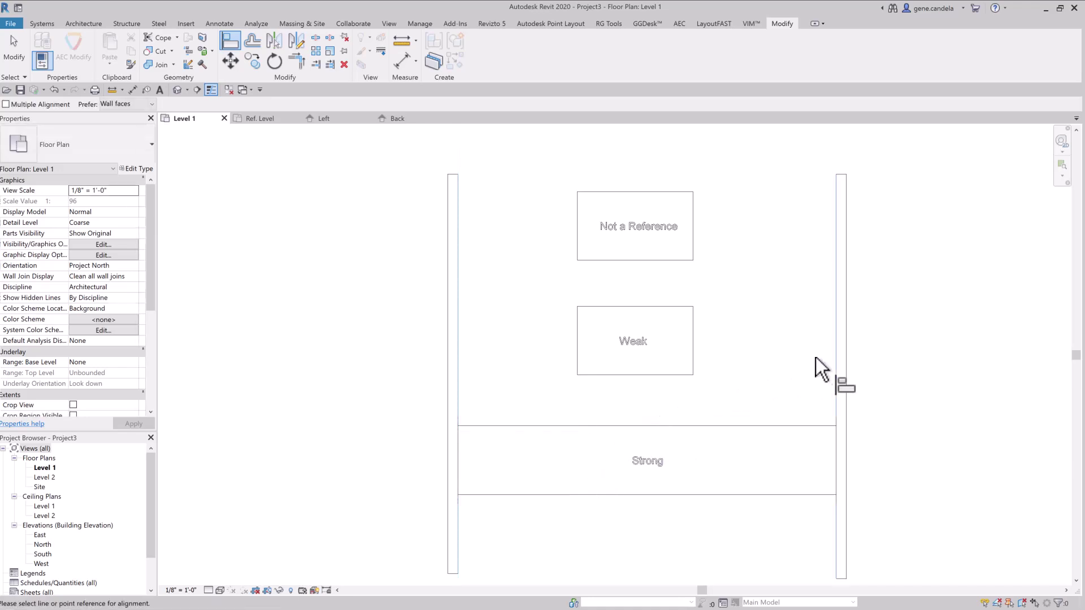
Align the Weak box's right edge flush with the right wall.
click(836, 368)
click(693, 351)
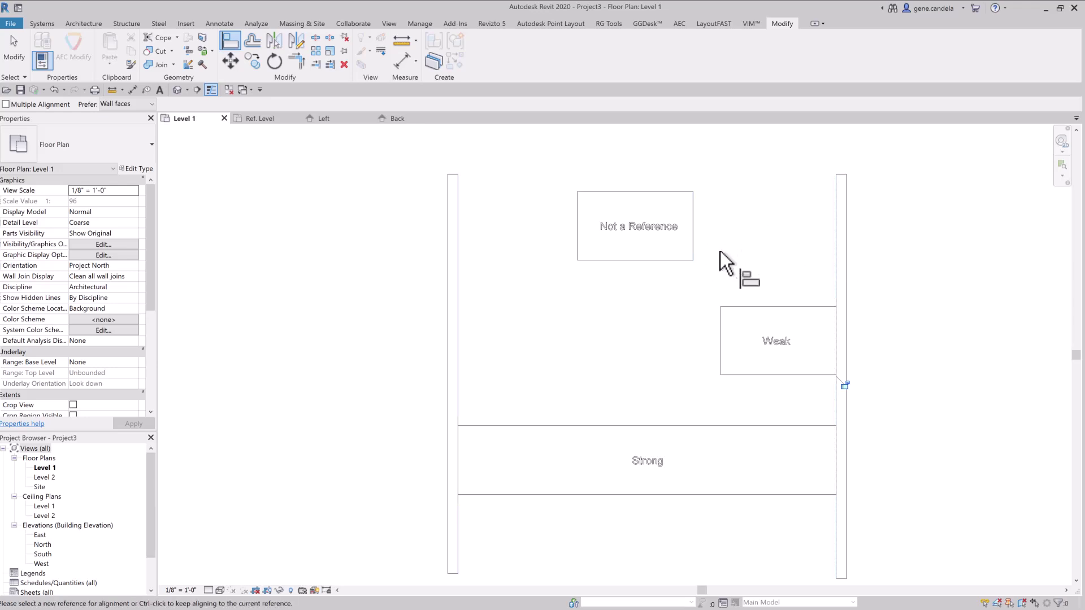
key(Escape)
key(Escape)
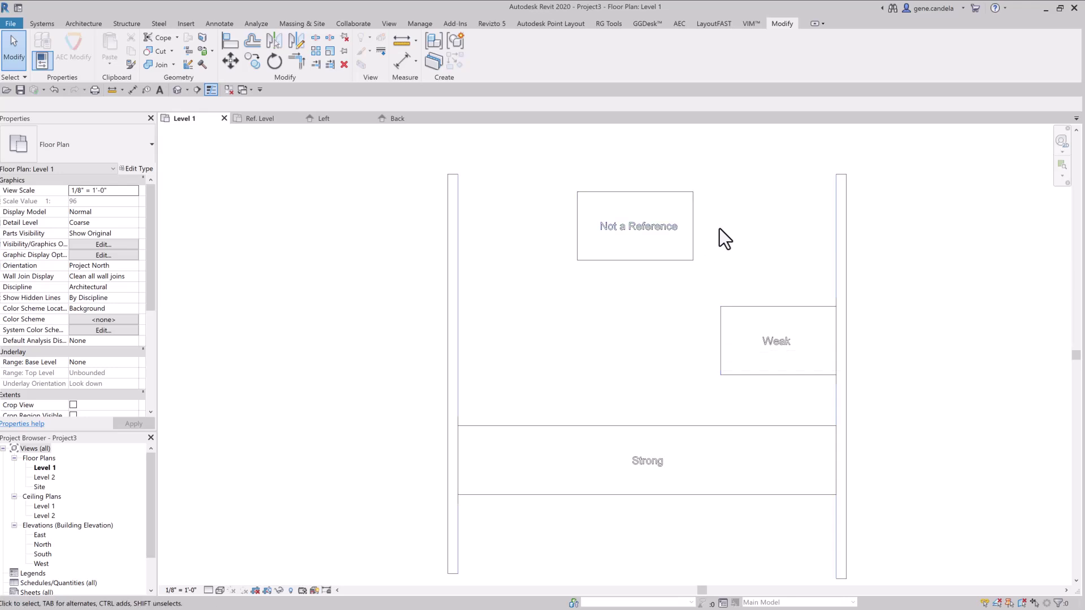
Align the Not a Reference box flush against the right wall with AL.
key(a)
key(l)
click(833, 252)
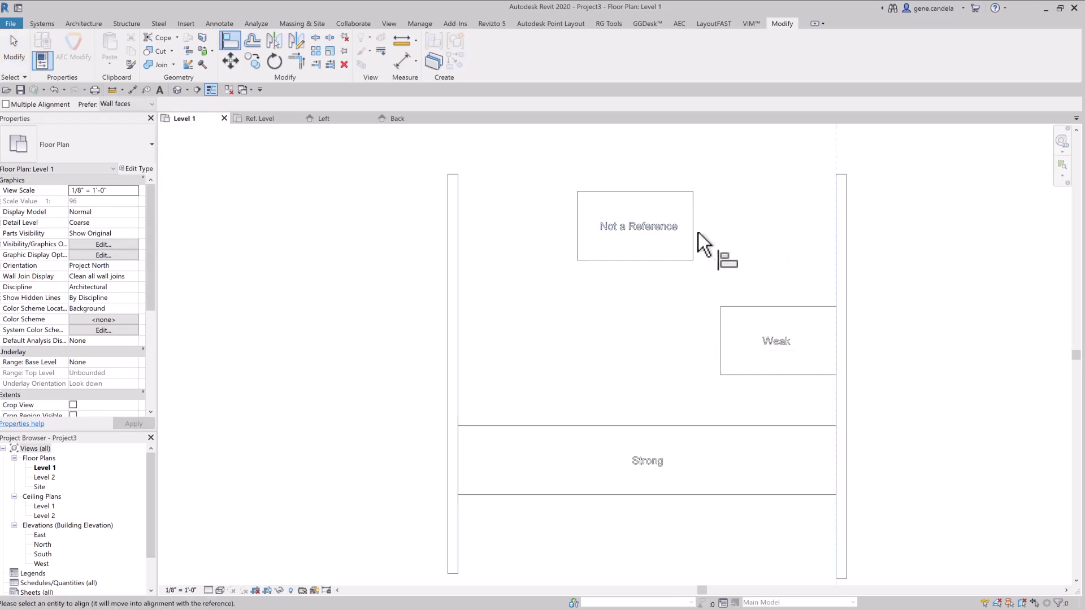
click(693, 236)
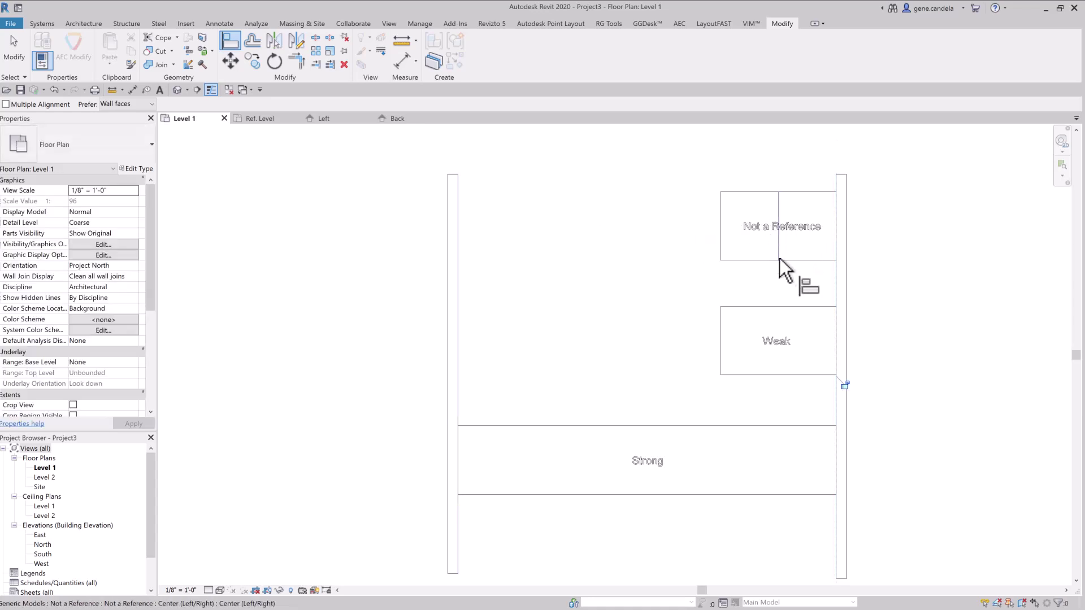